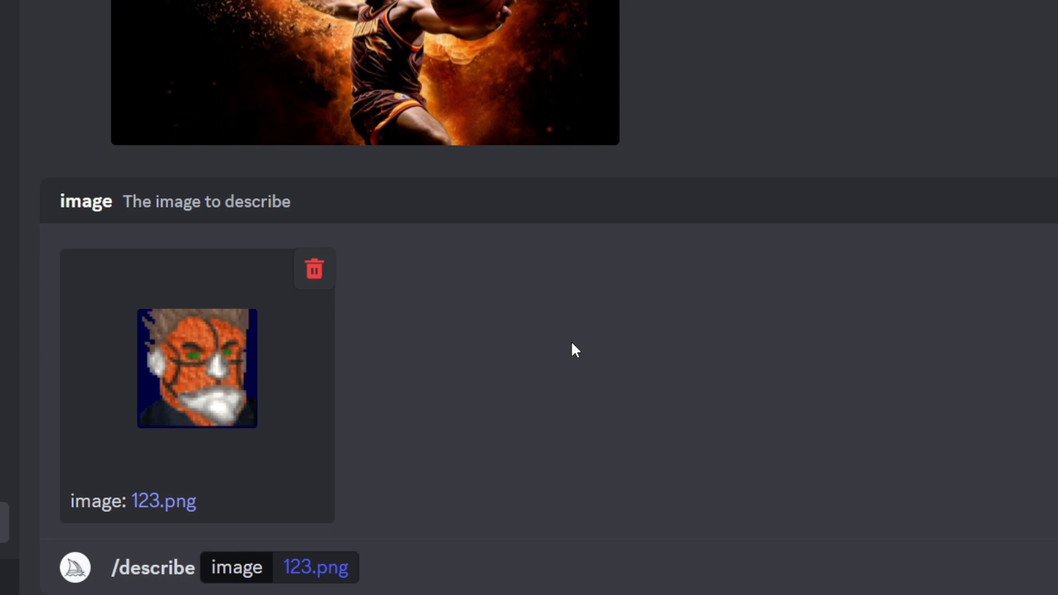
- Submit the /describe request for 123.png and switch Midjourney to fast mode with /fast
{"action": "left_click", "coordinate": [373, 570]}
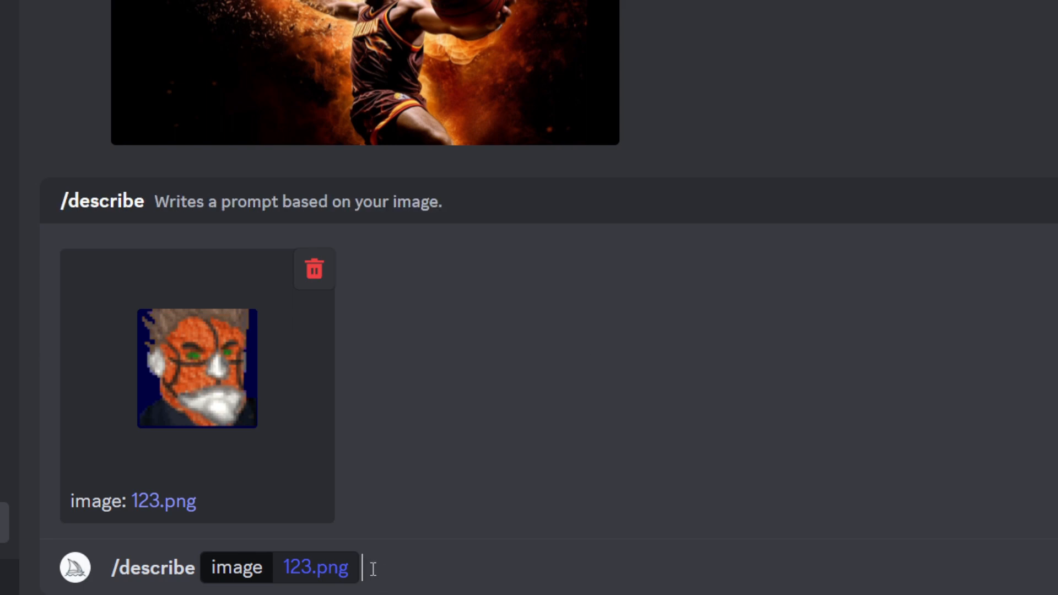
{"action": "key", "text": "Return"}
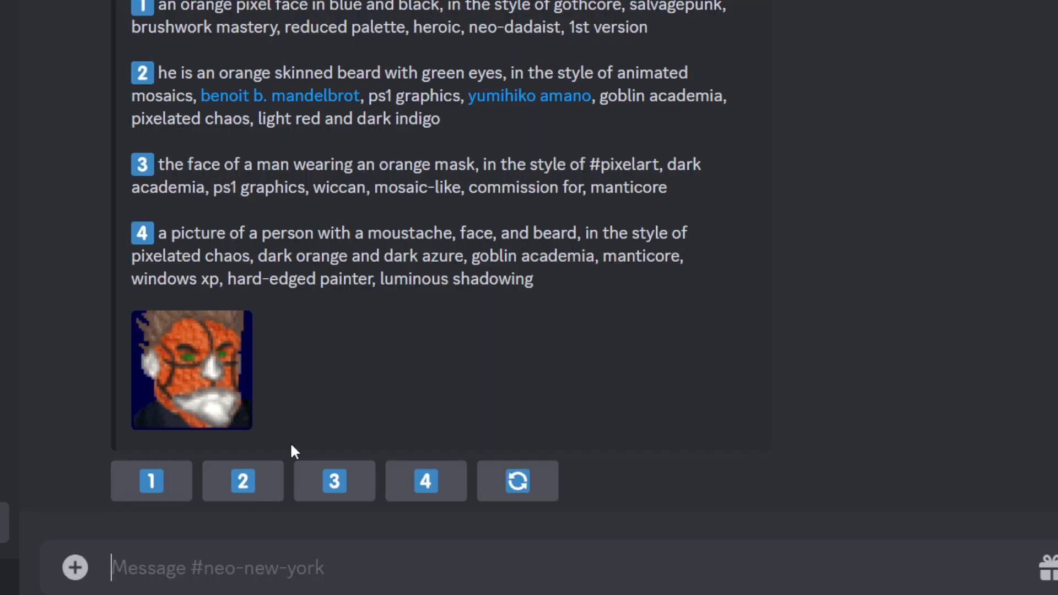
{"action": "type", "text": "/fast"}
{"action": "key", "text": "Return"}
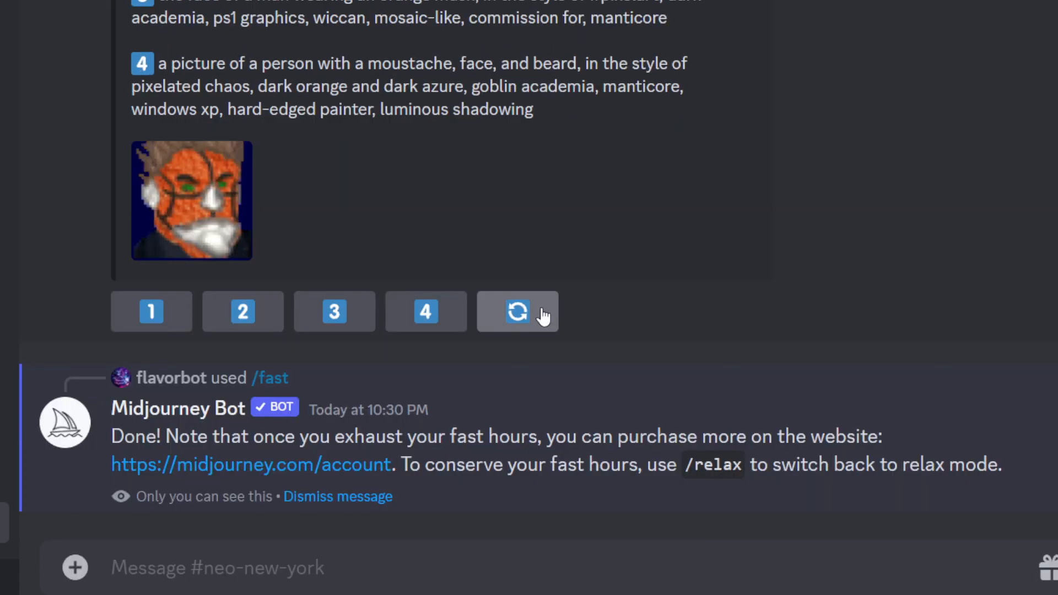
- Review the basketball player reference image and the four prompts written for the orange pixel face
{"action": "scroll", "coordinate": [543, 315], "scroll_direction": "up", "scroll_amount": 8}
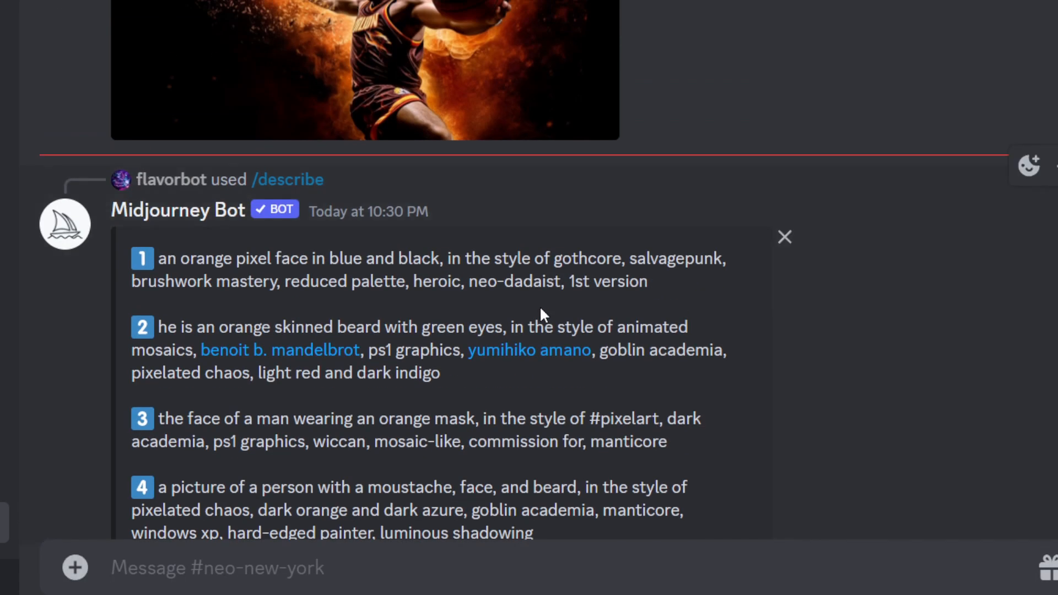
{"action": "scroll", "coordinate": [538, 312], "scroll_direction": "up", "scroll_amount": 5}
{"action": "scroll", "coordinate": [339, 189], "scroll_direction": "down", "scroll_amount": 3}
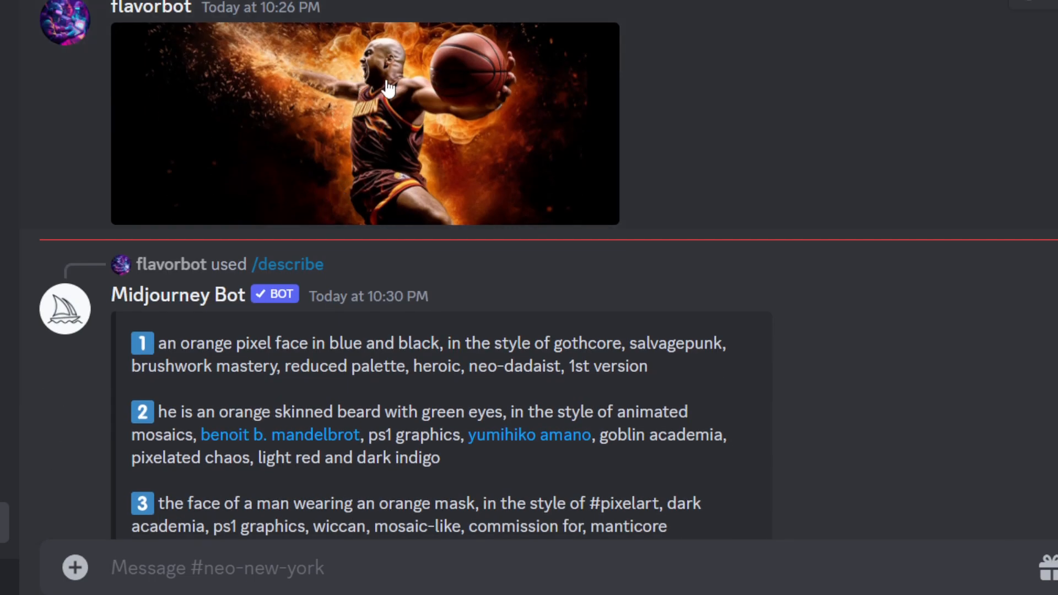
{"action": "scroll", "coordinate": [385, 127], "scroll_direction": "up", "scroll_amount": 3}
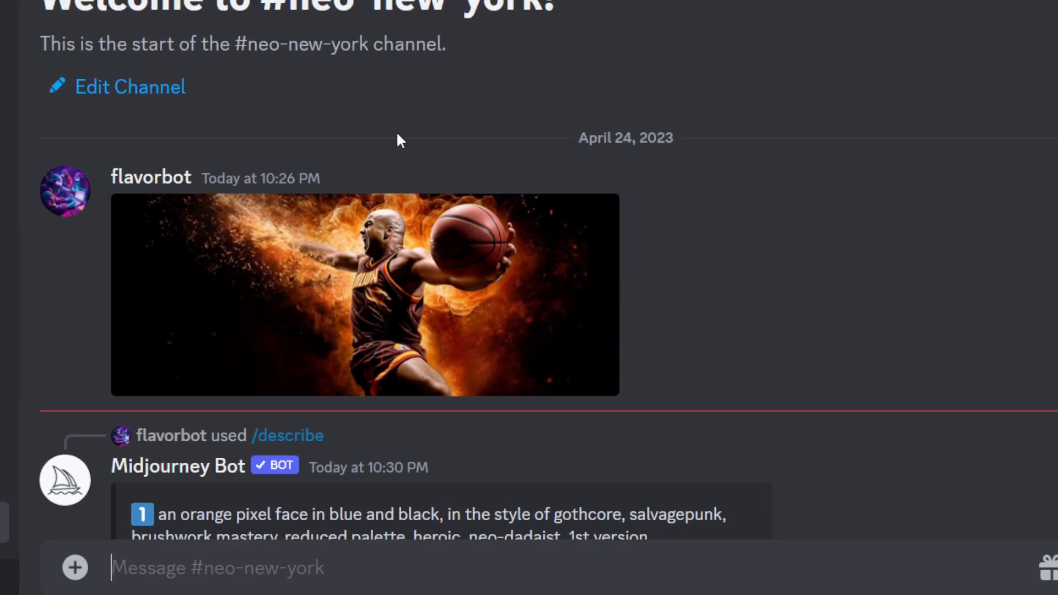
{"action": "scroll", "coordinate": [396, 138], "scroll_direction": "up", "scroll_amount": 1}
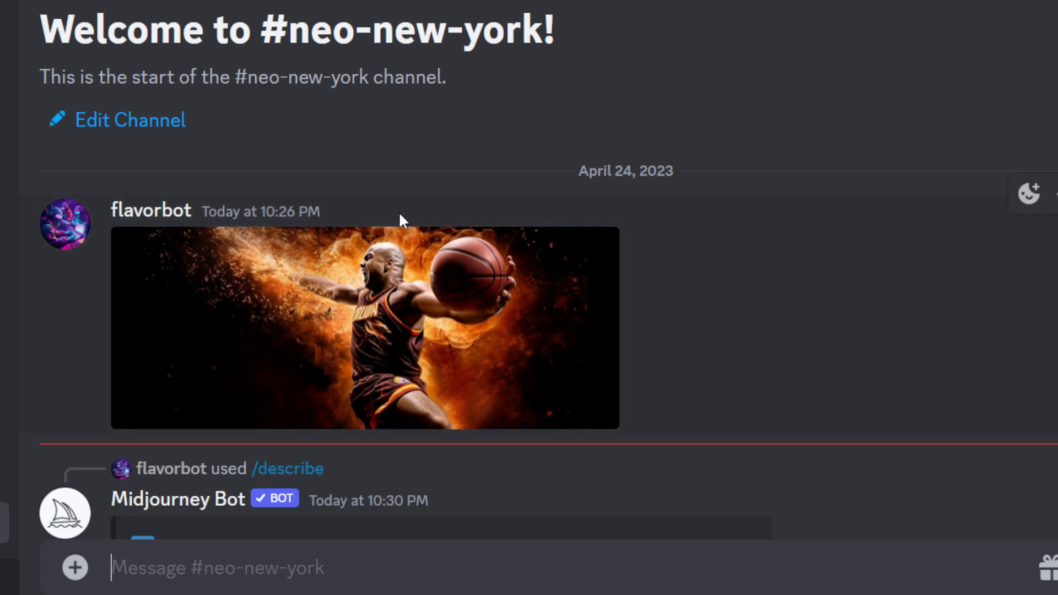
{"action": "scroll", "coordinate": [398, 213], "scroll_direction": "down", "scroll_amount": 3}
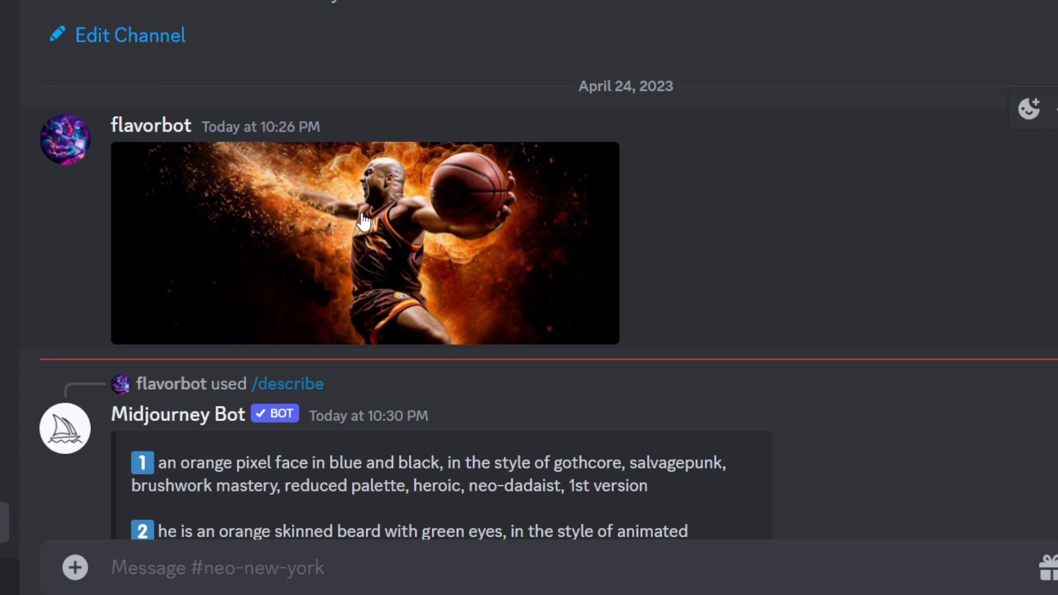
{"action": "scroll", "coordinate": [363, 221], "scroll_direction": "down", "scroll_amount": 6}
{"action": "scroll", "coordinate": [165, 211], "scroll_direction": "up", "scroll_amount": 2}
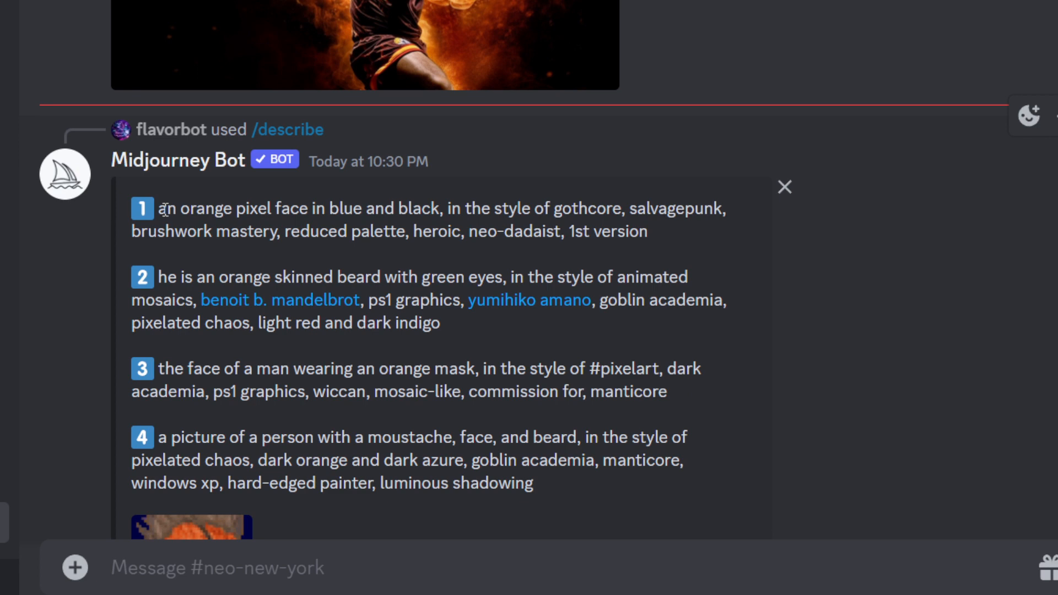
{"action": "scroll", "coordinate": [168, 127], "scroll_direction": "down", "scroll_amount": 2}
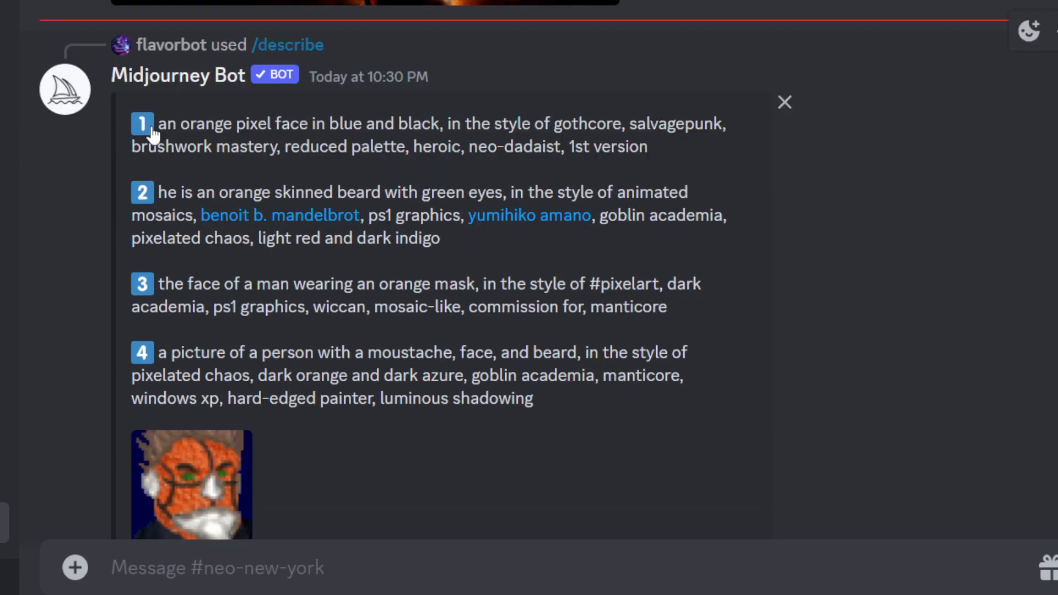
{"action": "scroll", "coordinate": [206, 351], "scroll_direction": "down", "scroll_amount": 4}
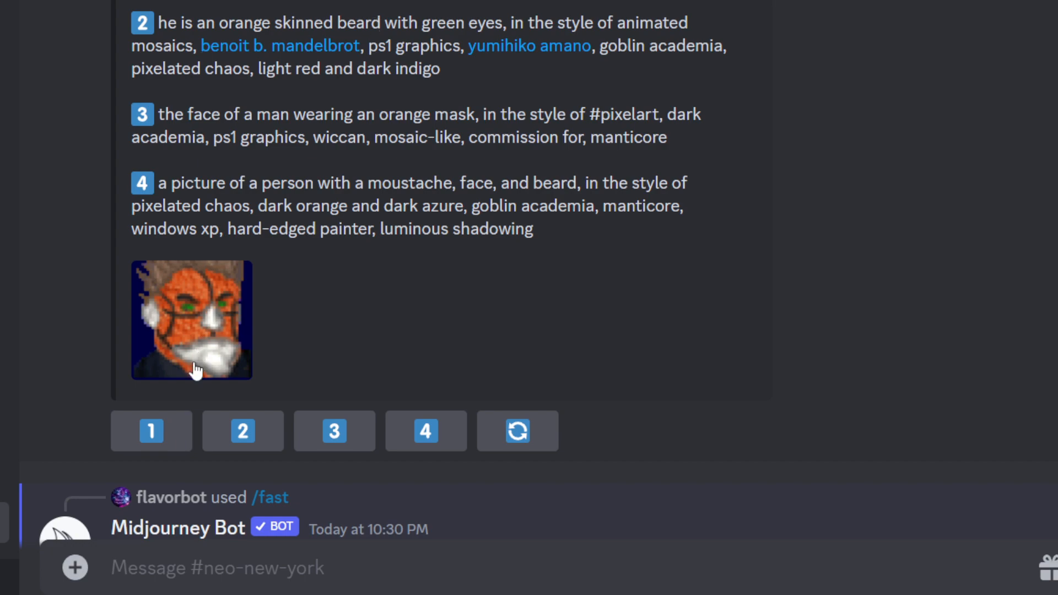
- Submit all four suggested prompts from the description as image generation jobs without editing them
{"action": "left_click", "coordinate": [150, 431]}
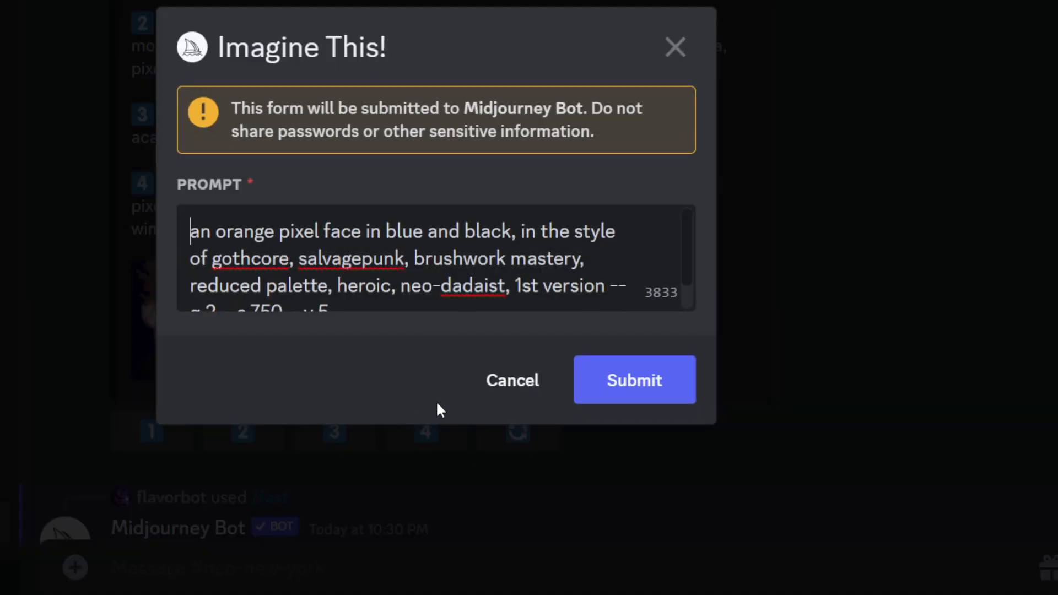
{"action": "left_click", "coordinate": [633, 389]}
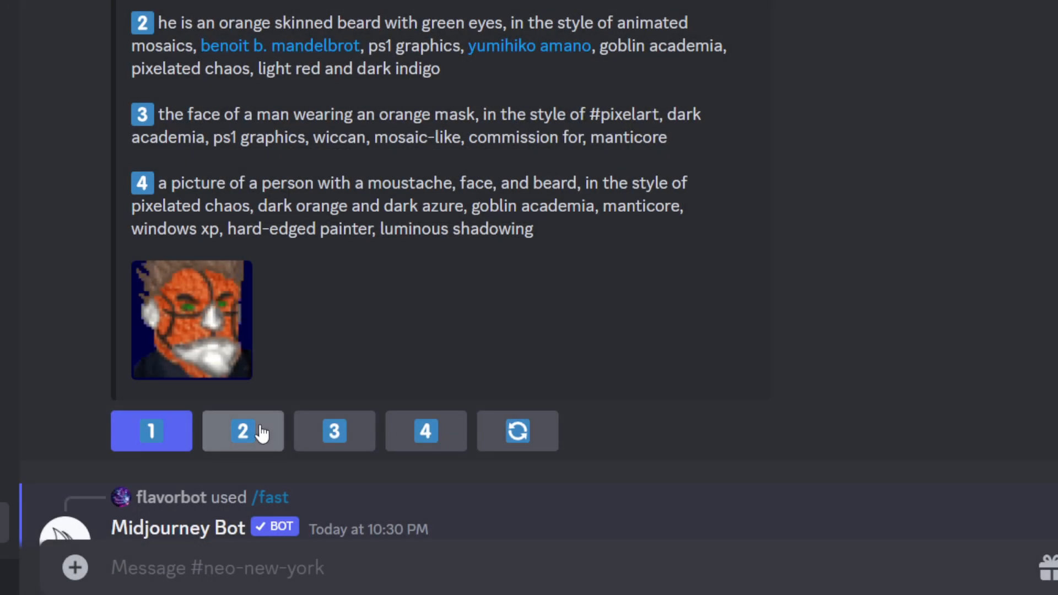
{"action": "left_click", "coordinate": [266, 432]}
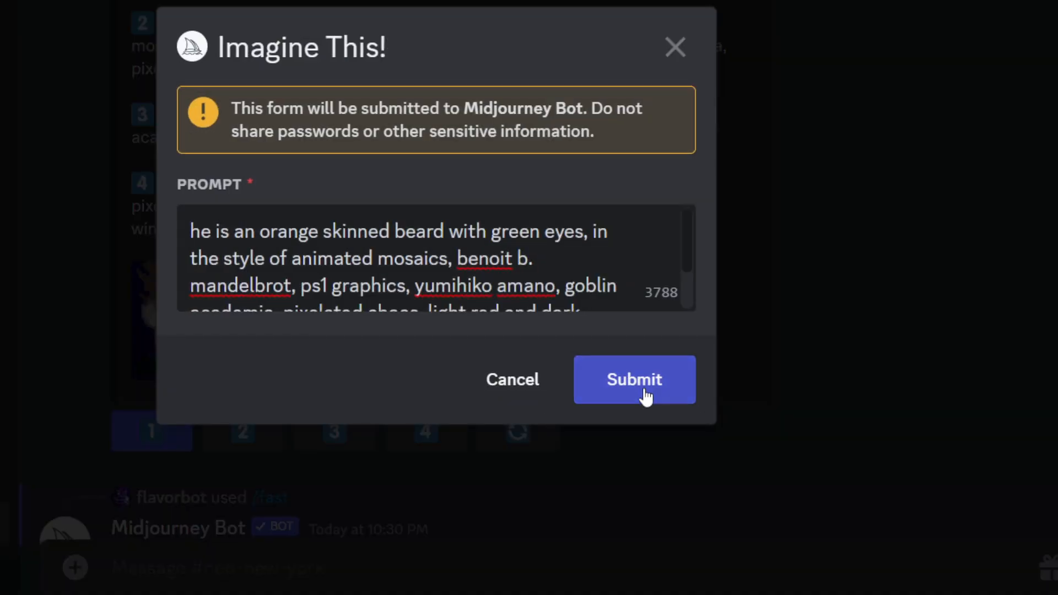
{"action": "left_click", "coordinate": [633, 392]}
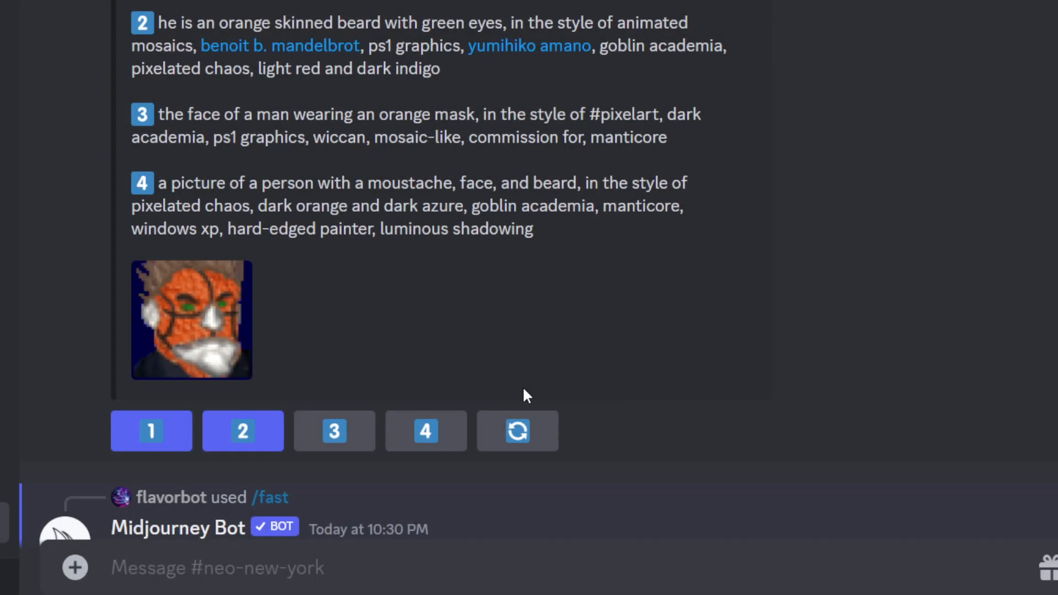
{"action": "left_click", "coordinate": [334, 431]}
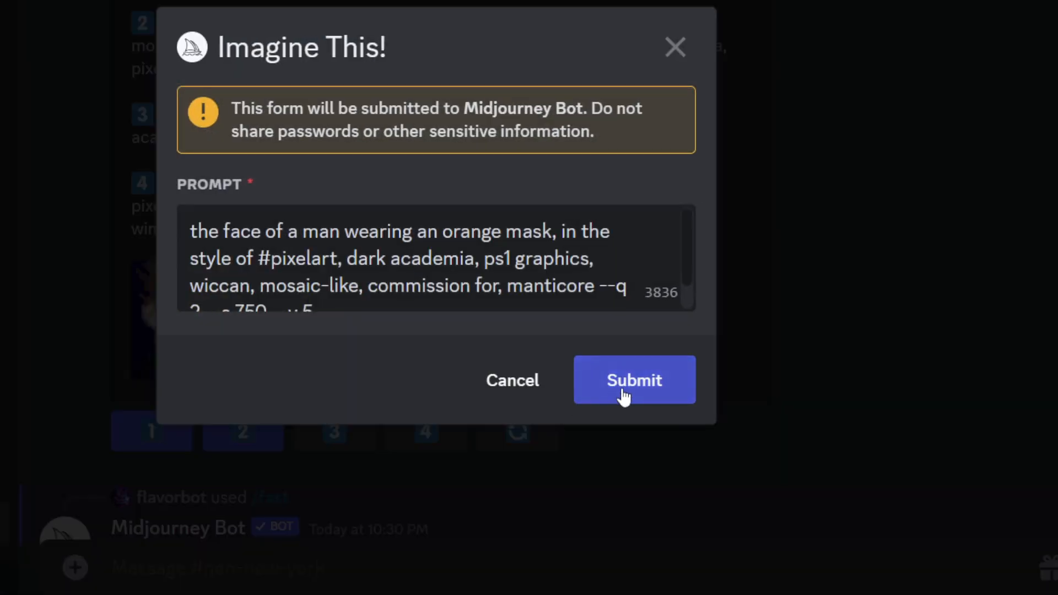
{"action": "left_click", "coordinate": [619, 396]}
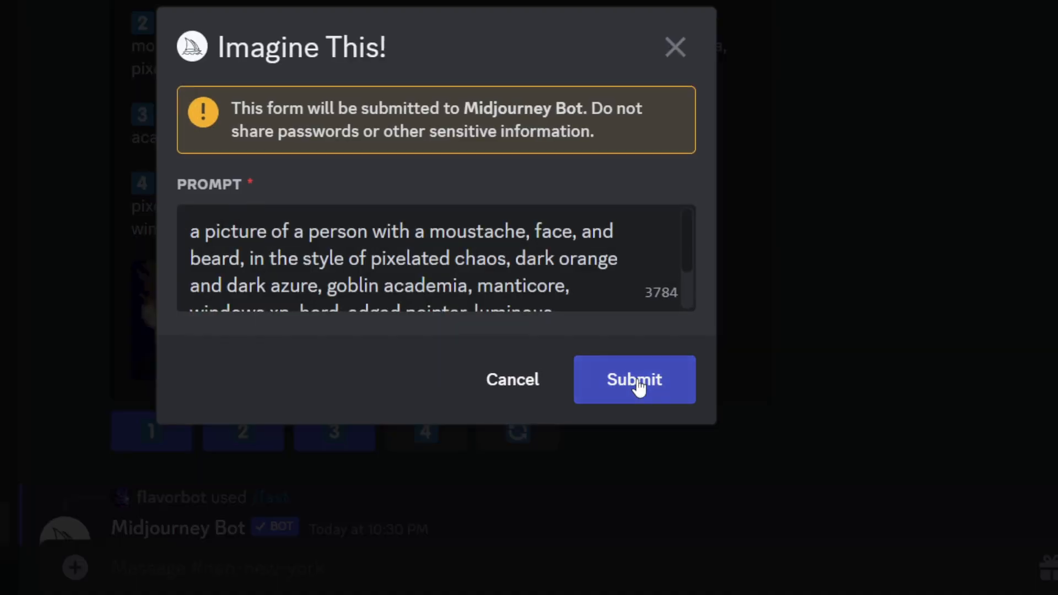
{"action": "left_click", "coordinate": [616, 365]}
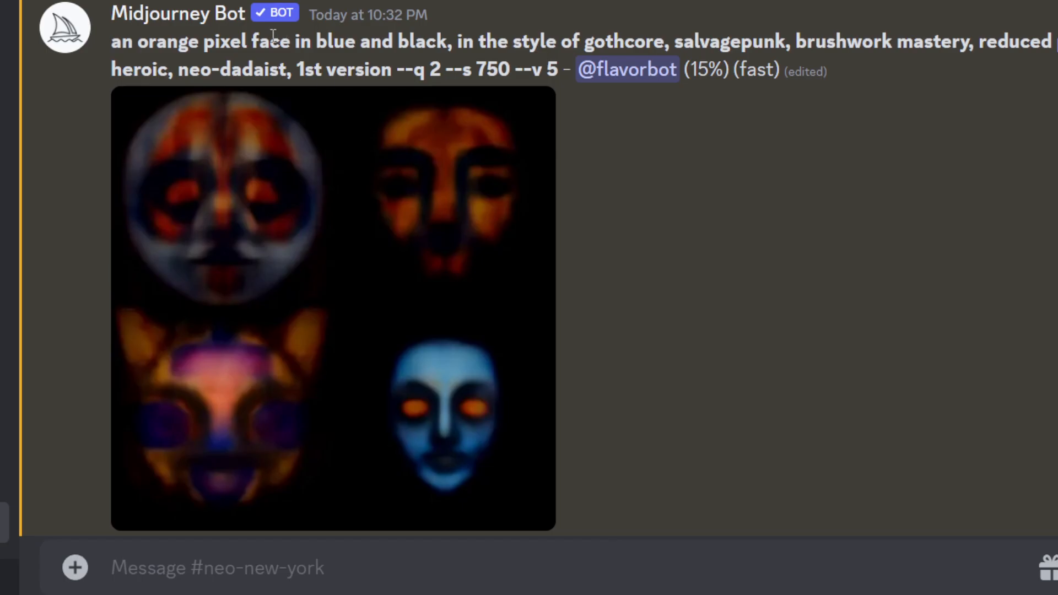
- Examine the wording of the first job's prompt, including its style keywords such as salvagepunk, brushwork mastery and neo-dadaist
{"action": "scroll", "coordinate": [269, 38], "scroll_direction": "up", "scroll_amount": 5}
{"action": "scroll", "coordinate": [290, 176], "scroll_direction": "down", "scroll_amount": 2}
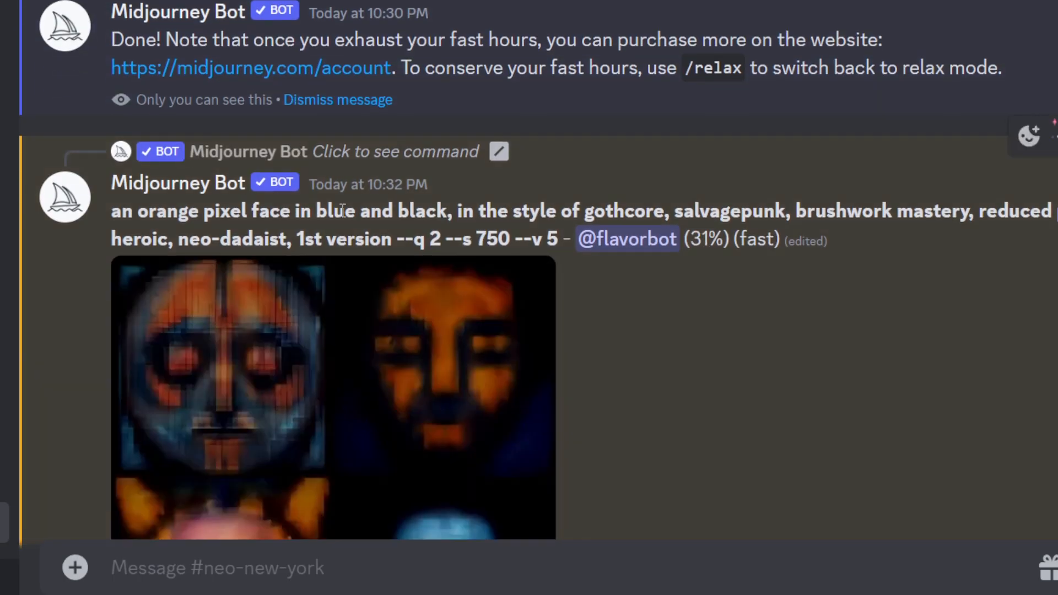
{"action": "left_click_drag", "start_coordinate": [316, 212], "coordinate": [111, 212]}
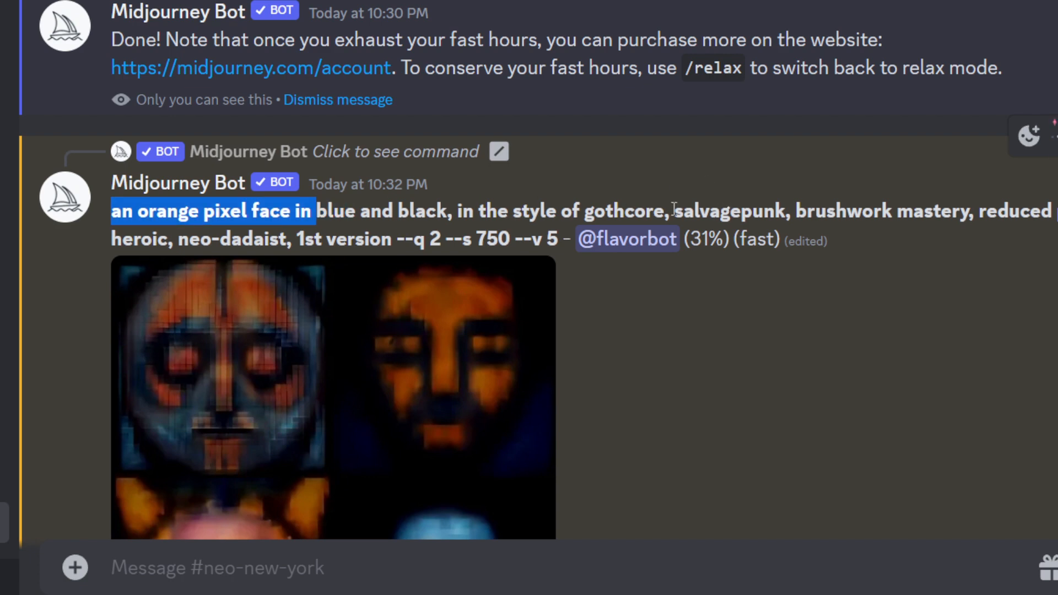
{"action": "left_click_drag", "start_coordinate": [673, 210], "coordinate": [882, 211]}
{"action": "left_click", "coordinate": [955, 212]}
{"action": "left_click_drag", "start_coordinate": [807, 211], "coordinate": [914, 209]}
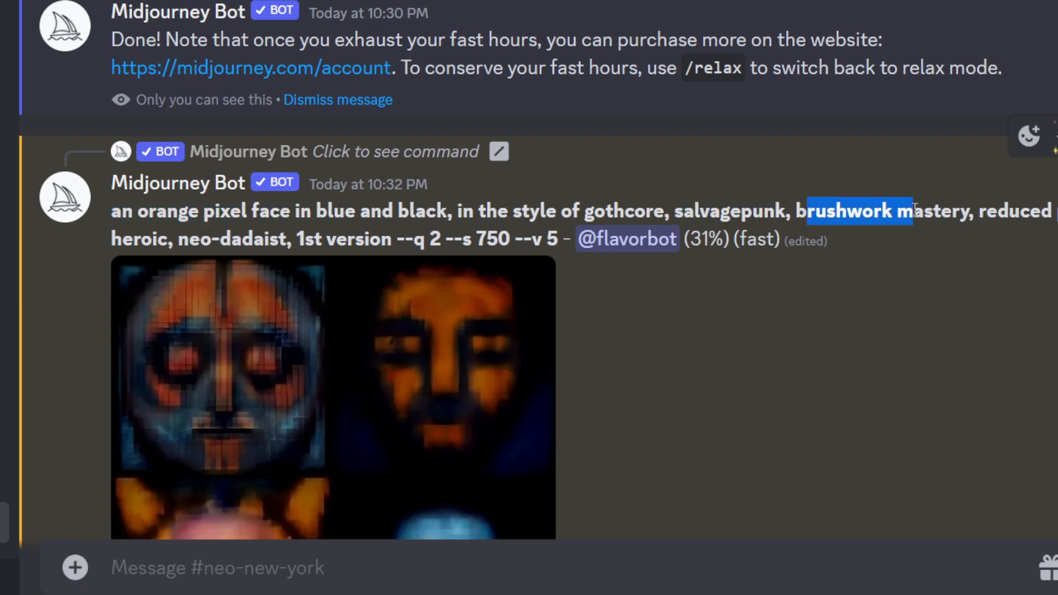
{"action": "left_click_drag", "start_coordinate": [168, 240], "coordinate": [347, 239]}
{"action": "left_click", "coordinate": [403, 237]}
{"action": "left_click_drag", "start_coordinate": [189, 242], "coordinate": [355, 241]}
{"action": "left_click", "coordinate": [407, 232]}
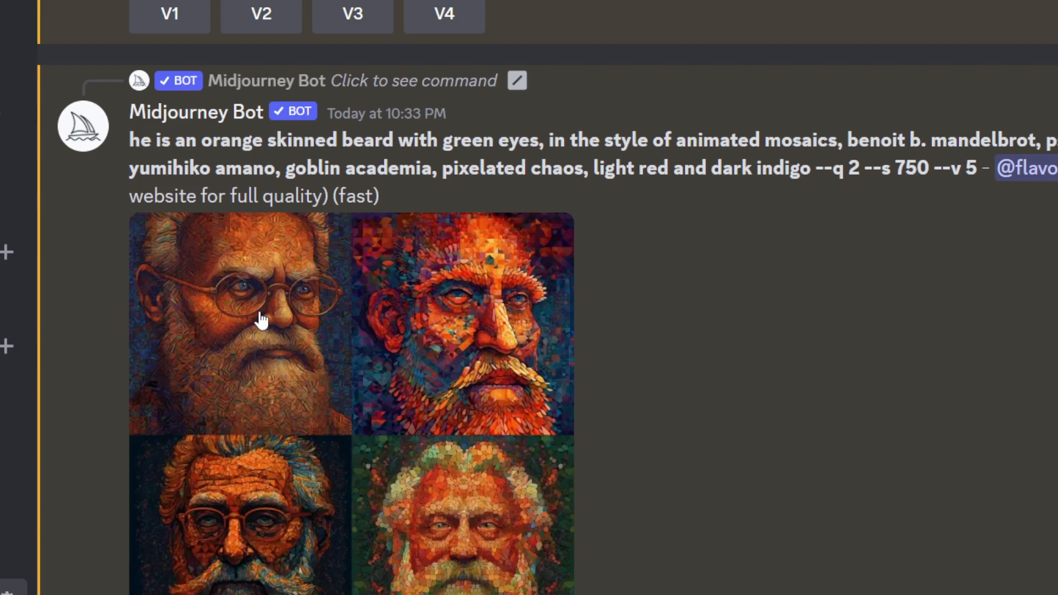
- Look through the image grids generated from the submitted prompts and the queued job
{"action": "scroll", "coordinate": [261, 319], "scroll_direction": "up", "scroll_amount": 3}
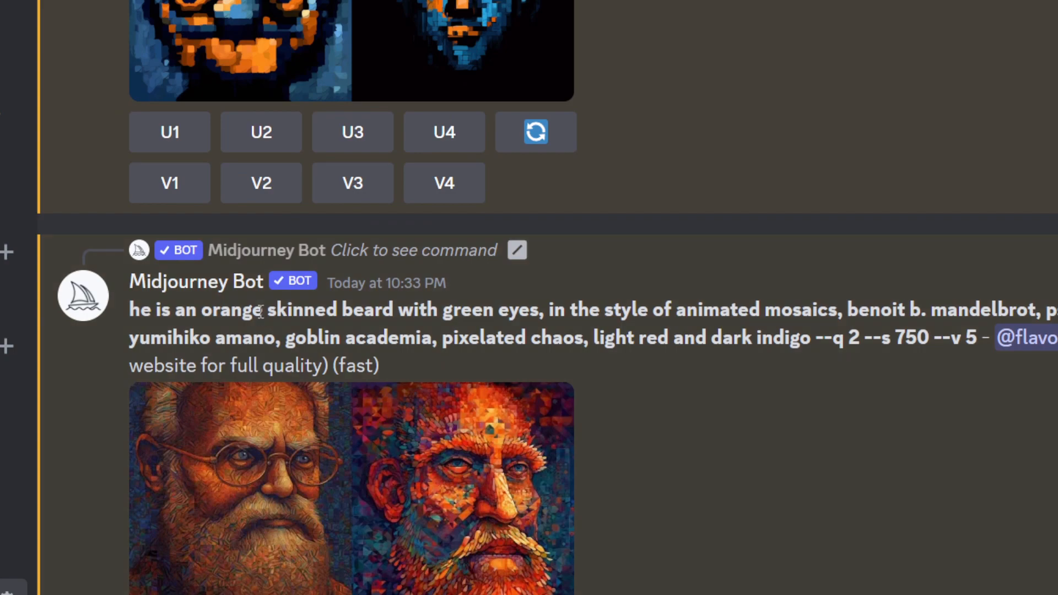
{"action": "scroll", "coordinate": [260, 311], "scroll_direction": "up", "scroll_amount": 12}
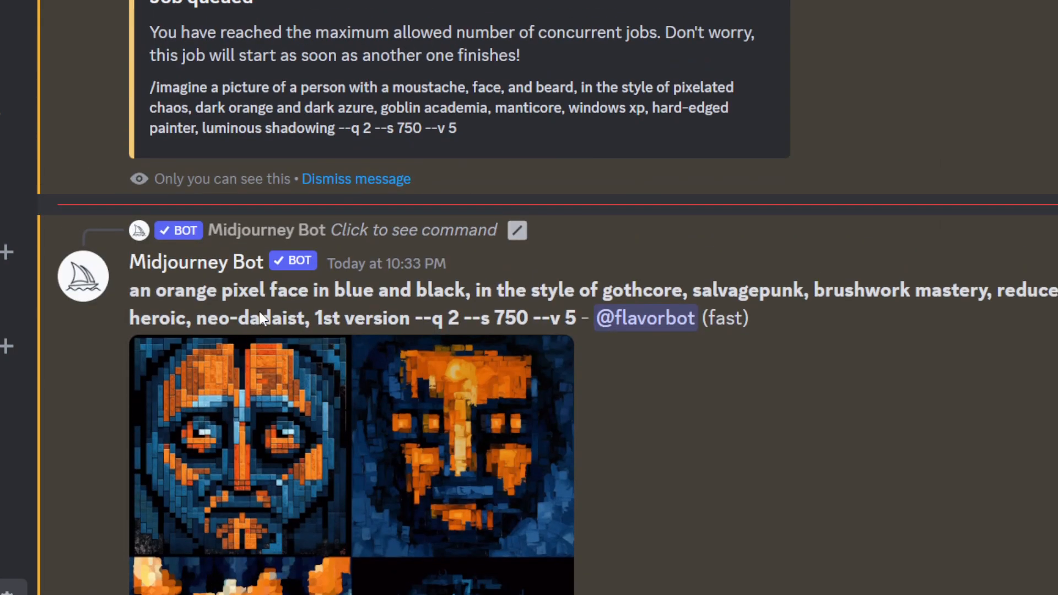
{"action": "scroll", "coordinate": [261, 318], "scroll_direction": "up", "scroll_amount": 12}
{"action": "scroll", "coordinate": [262, 319], "scroll_direction": "down", "scroll_amount": 6}
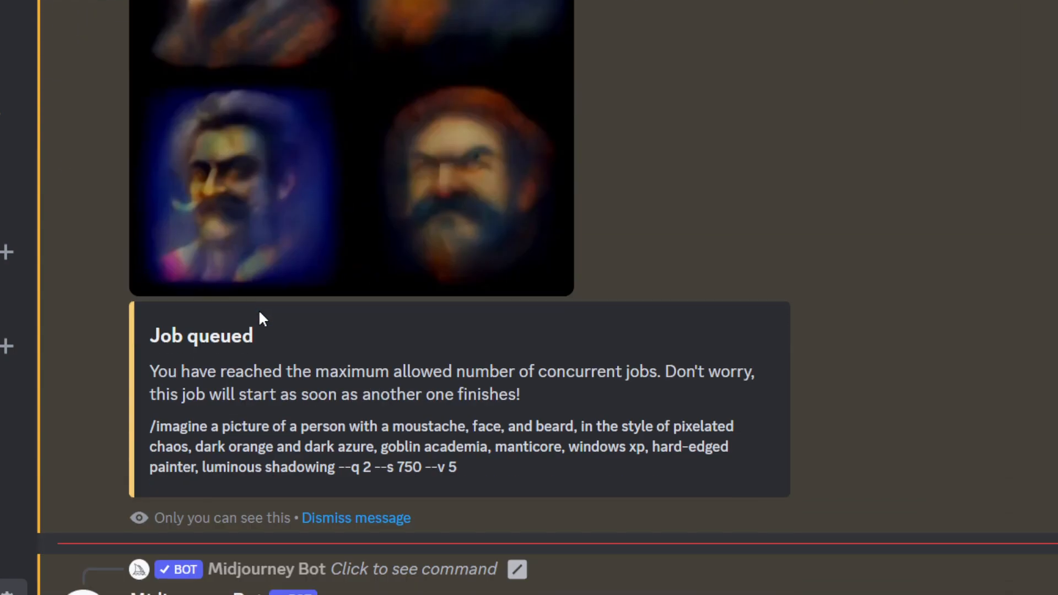
{"action": "scroll", "coordinate": [260, 313], "scroll_direction": "up", "scroll_amount": 5}
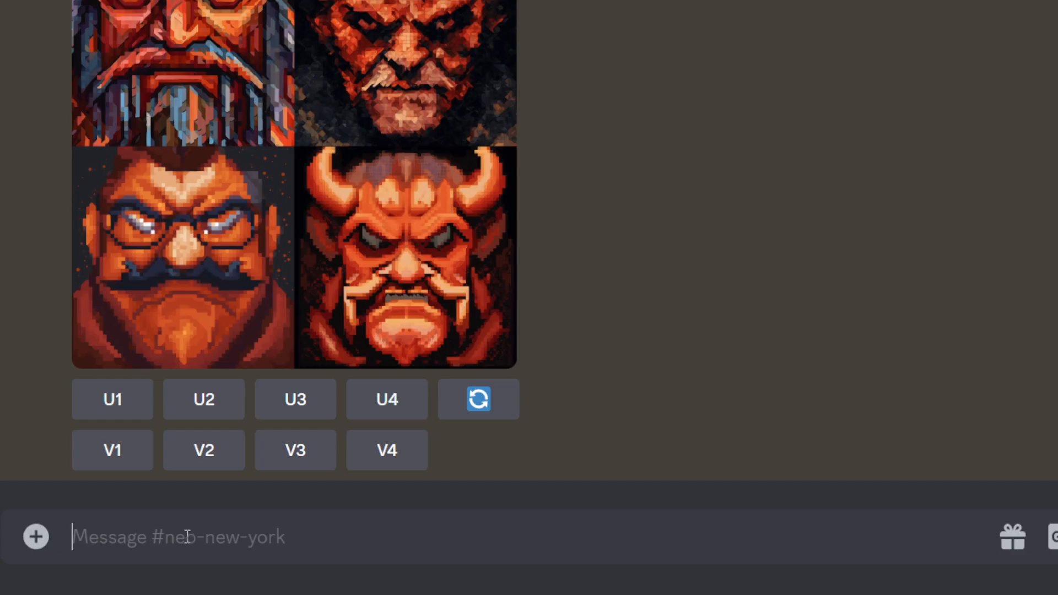
- Start an /imagine command with its prompt option ready for text
{"action": "type", "text": "/ikma"}
{"action": "key", "text": "BackSpace"}
{"action": "key", "text": "BackSpace"}
{"action": "key", "text": "BackSpace"}
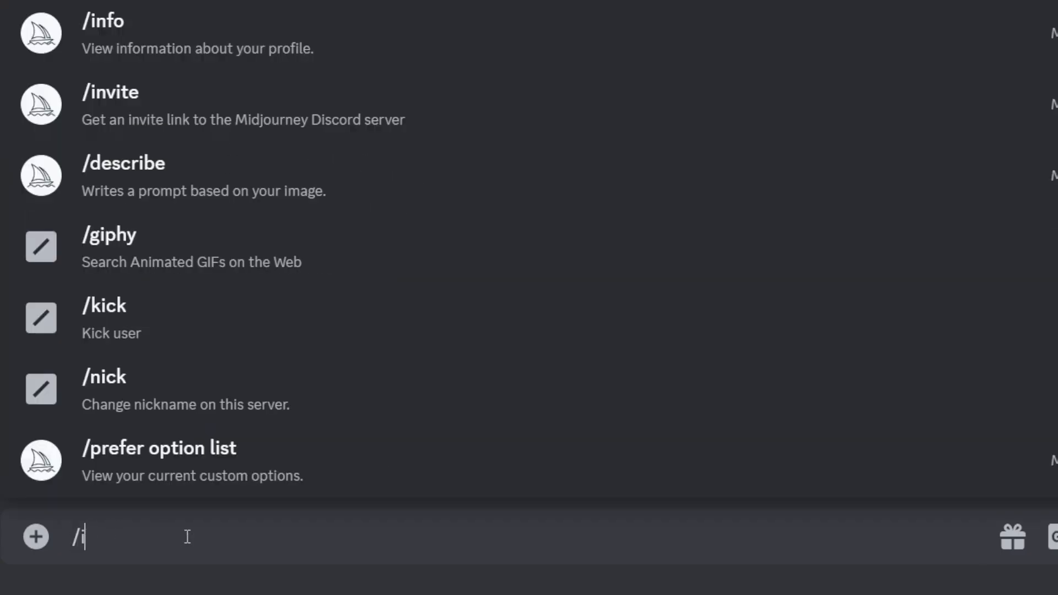
{"action": "type", "text": "magine"}
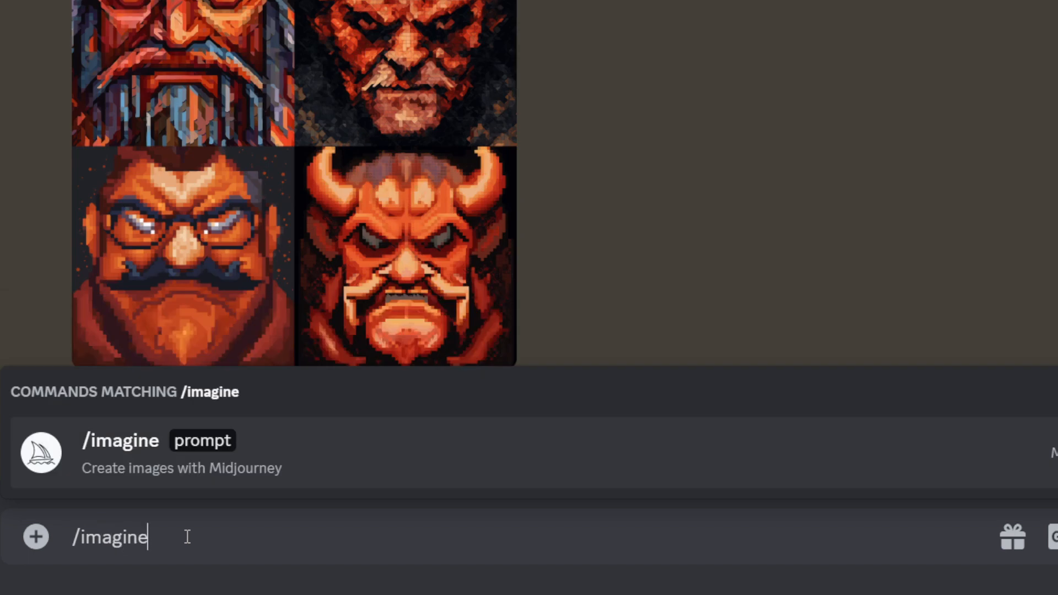
{"action": "key", "text": "Tab"}
{"action": "key", "text": "BackSpace"}
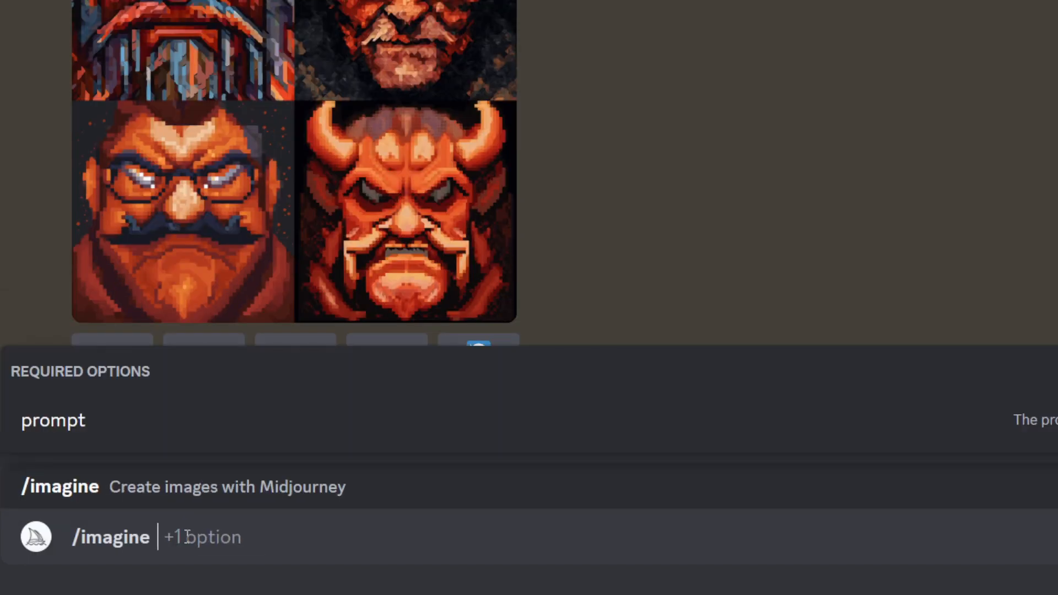
{"action": "key", "text": "Tab"}
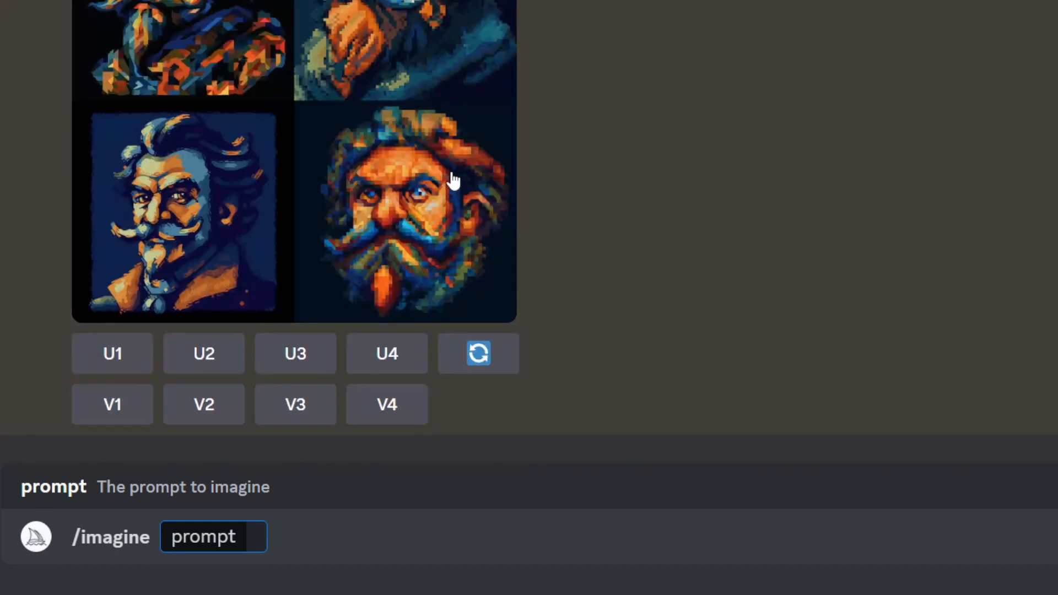
- Try "cyberdwarf" as the opening of the image prompt
{"action": "type", "text": "cyberdwarf"}
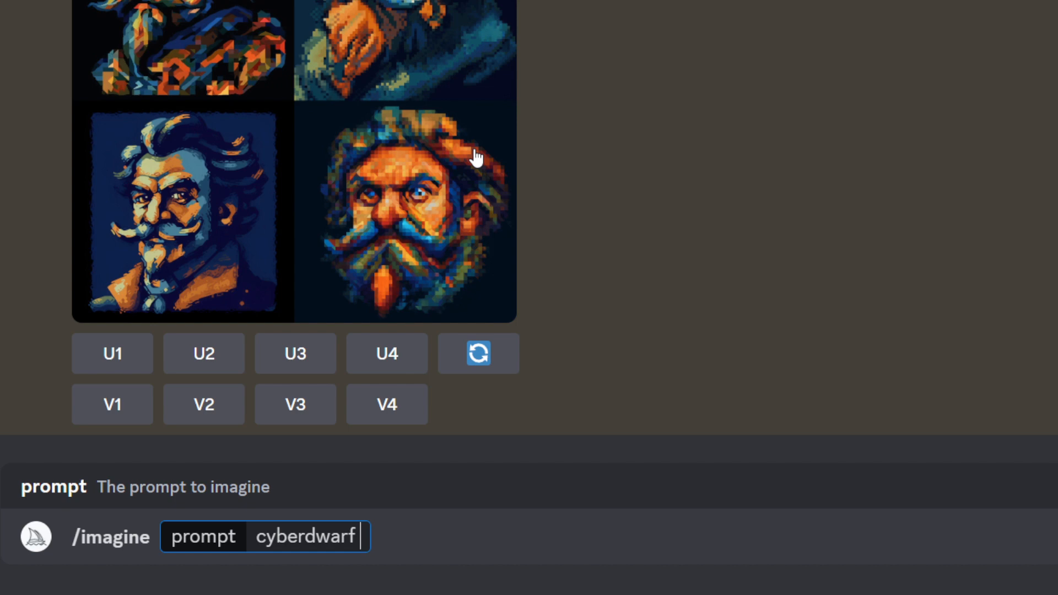
{"action": "key", "text": "BackSpace"}
{"action": "type", "text": ","}
{"action": "key", "text": "BackSpace"}
{"action": "key", "text": "BackSpace"}
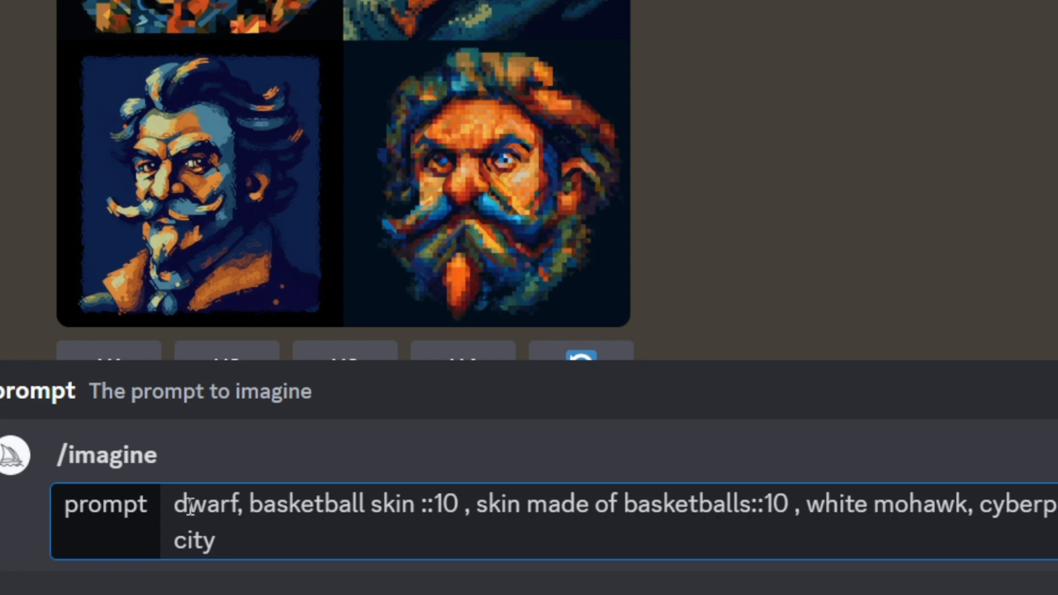
- Examine the prompt's parts: dwarf, the two basketball skin phrases with their ::10 weights, white mohawk and the city setting
{"action": "left_click_drag", "start_coordinate": [189, 504], "coordinate": [263, 506]}
{"action": "left_click", "coordinate": [355, 506]}
{"action": "left_click_drag", "start_coordinate": [286, 508], "coordinate": [748, 498]}
{"action": "left_click", "coordinate": [419, 504]}
{"action": "left_click", "coordinate": [427, 506]}
{"action": "left_click", "coordinate": [508, 505]}
{"action": "left_click", "coordinate": [697, 504]}
{"action": "left_click_drag", "start_coordinate": [421, 503], "coordinate": [947, 504]}
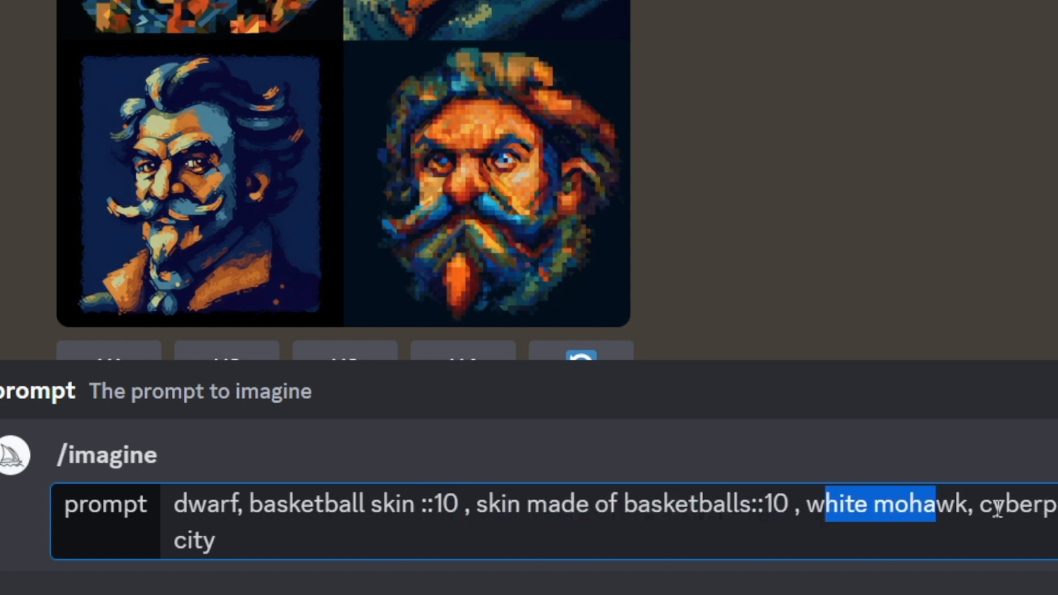
{"action": "left_click", "coordinate": [1034, 503]}
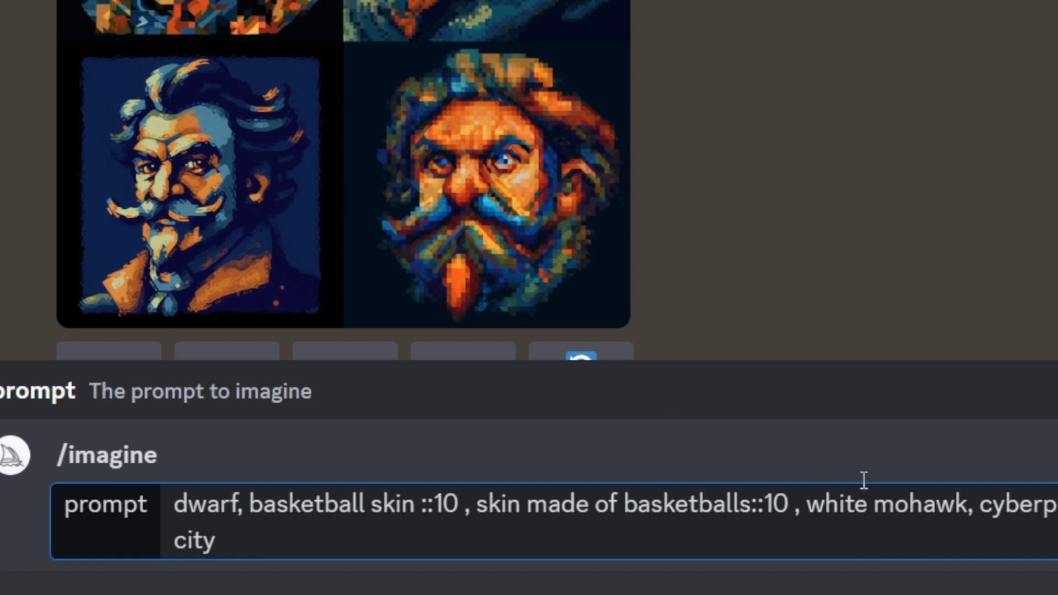
- Give the "white mohawk" phrase in the image prompt a negative weight of ::-10
{"action": "left_click", "coordinate": [968, 503]}
{"action": "type", "text": "::"}
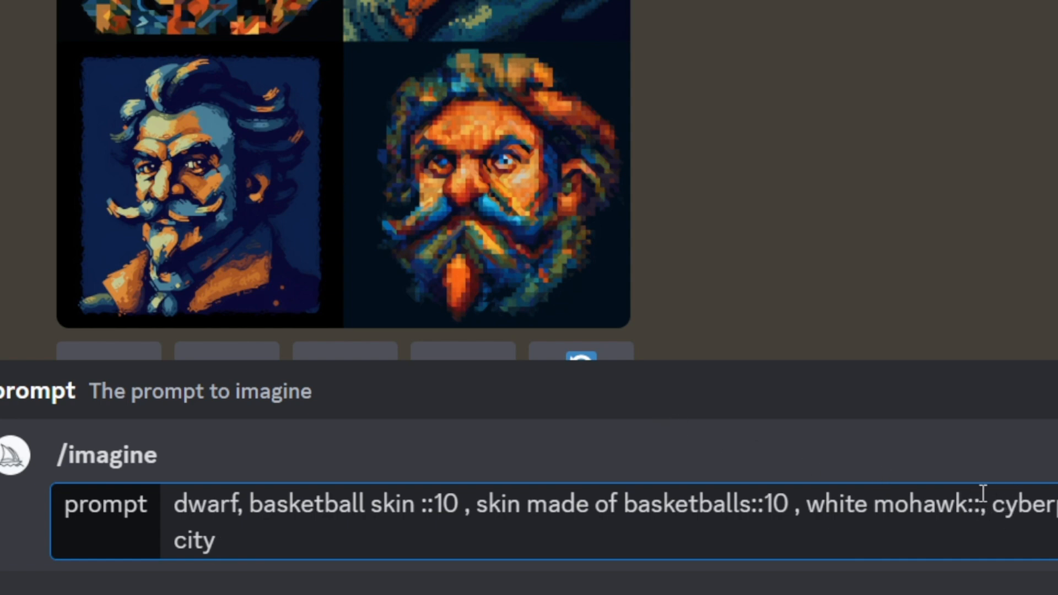
{"action": "type", "text": "10"}
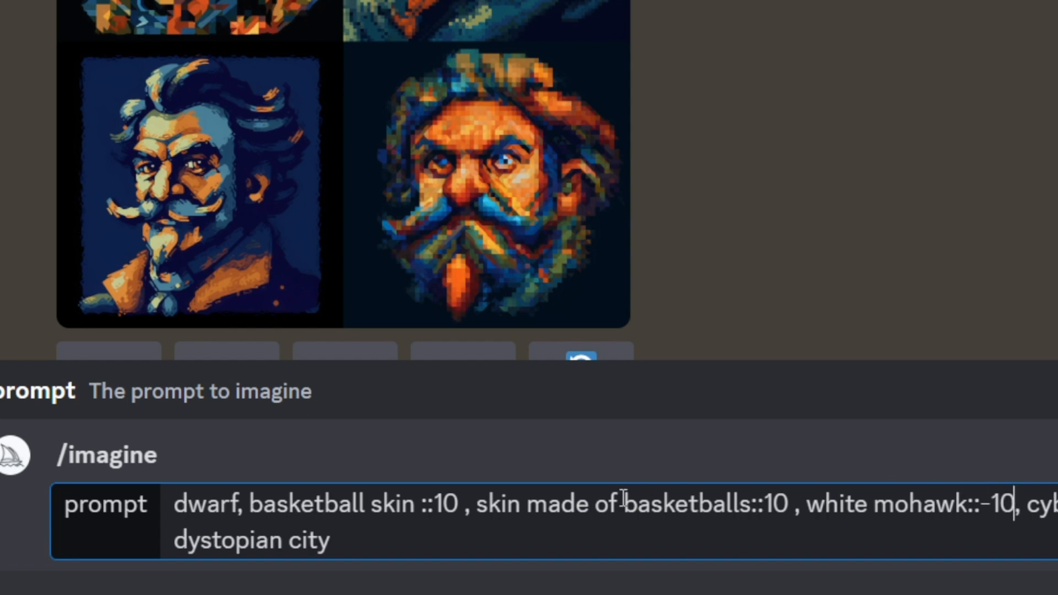
- Try adding "--no mohawks" at the end of the prompt, erase it and go back to the mohawk weight
{"action": "left_click", "coordinate": [463, 540]}
{"action": "type", "text": "--no mohawks"}
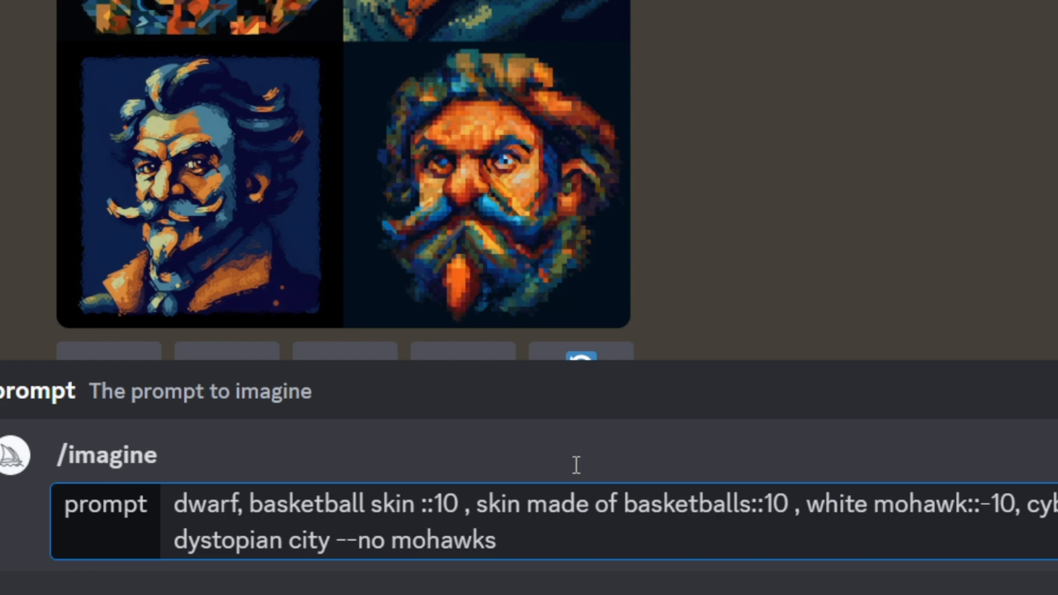
{"action": "key", "text": "BackSpace"}
{"action": "key", "text": "BackSpace"}
{"action": "key", "text": "BackSpace"}
{"action": "key", "text": "BackSpace"}
{"action": "key", "text": "BackSpace"}
{"action": "key", "text": "BackSpace"}
{"action": "key", "text": "BackSpace"}
{"action": "key", "text": "BackSpace"}
{"action": "key", "text": "BackSpace"}
{"action": "key", "text": "BackSpace"}
{"action": "key", "text": "BackSpace"}
{"action": "key", "text": "BackSpace"}
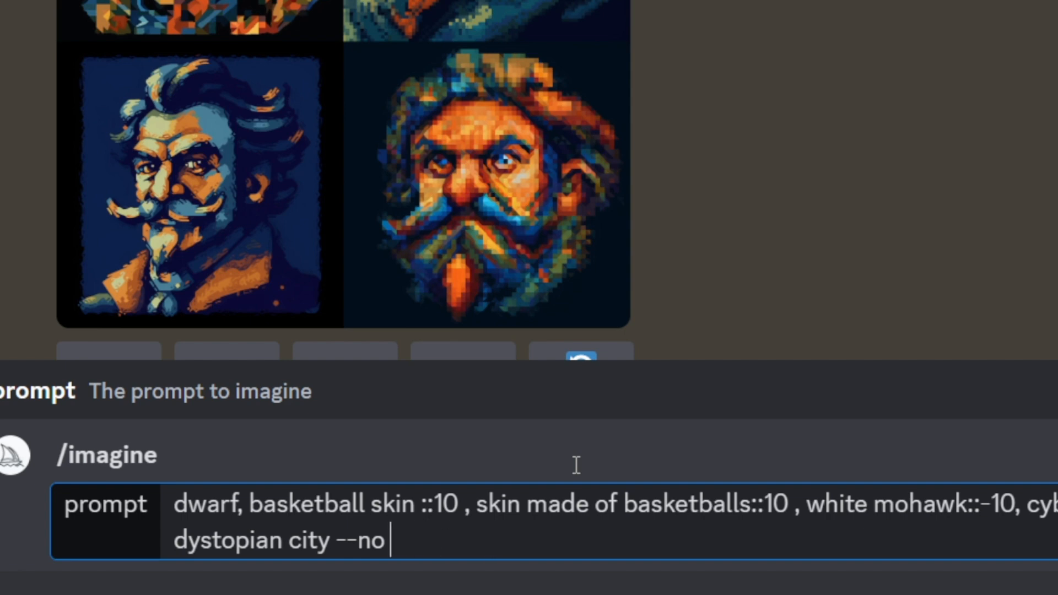
{"action": "double_click", "coordinate": [1012, 503]}
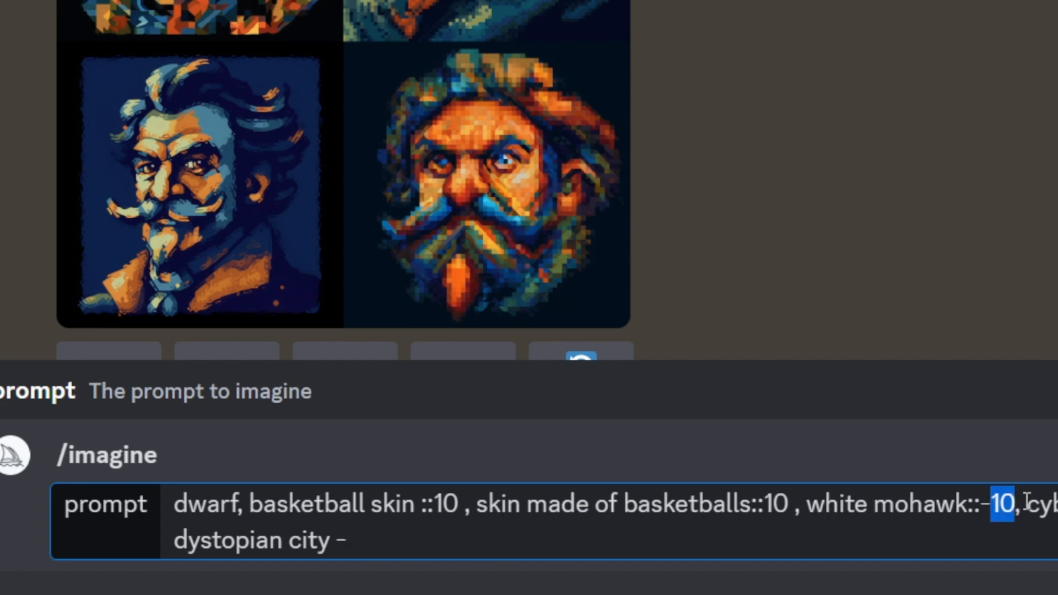
{"action": "left_click", "coordinate": [1001, 504]}
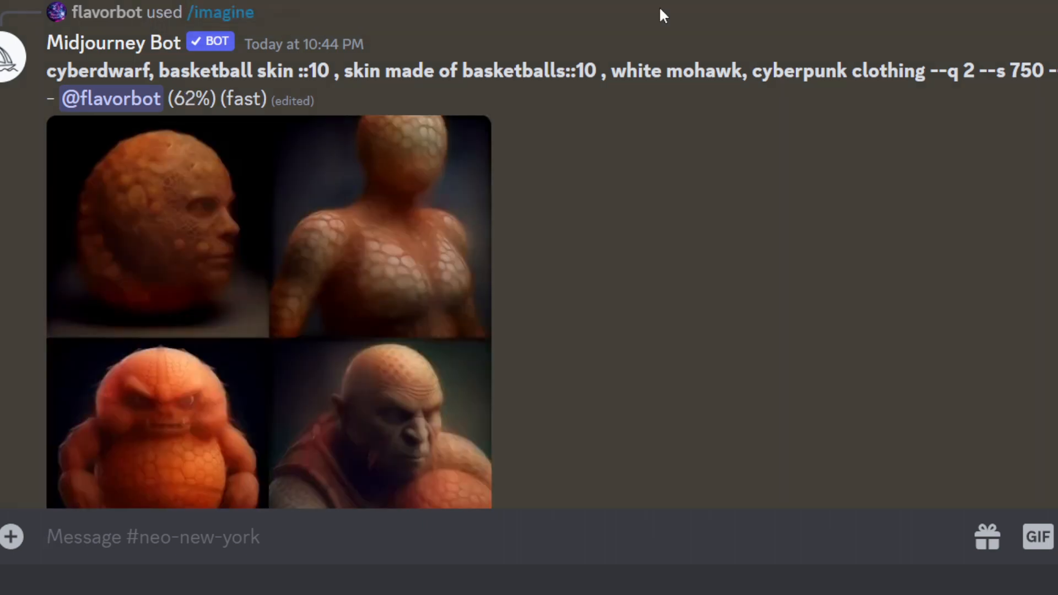
- Reroll the cyberdwarf basketball skin prompt that ends with white mohawk and cyberpunk clothing
{"action": "scroll", "coordinate": [579, 91], "scroll_direction": "down", "scroll_amount": 2}
{"action": "scroll", "coordinate": [582, 93], "scroll_direction": "up", "scroll_amount": 2}
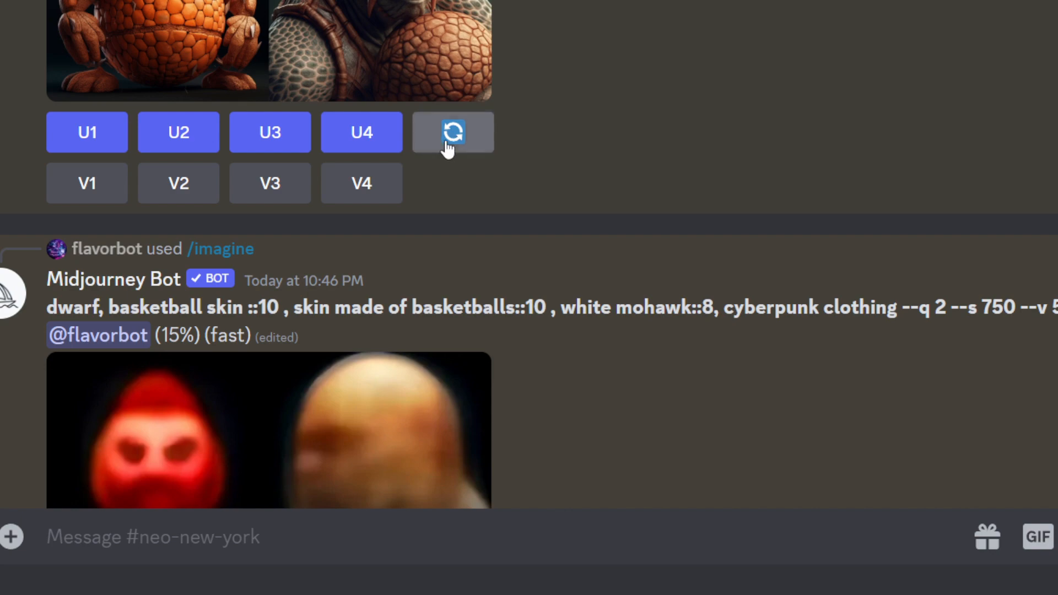
{"action": "scroll", "coordinate": [416, 271], "scroll_direction": "up", "scroll_amount": 9}
{"action": "scroll", "coordinate": [448, 289], "scroll_direction": "down", "scroll_amount": 3}
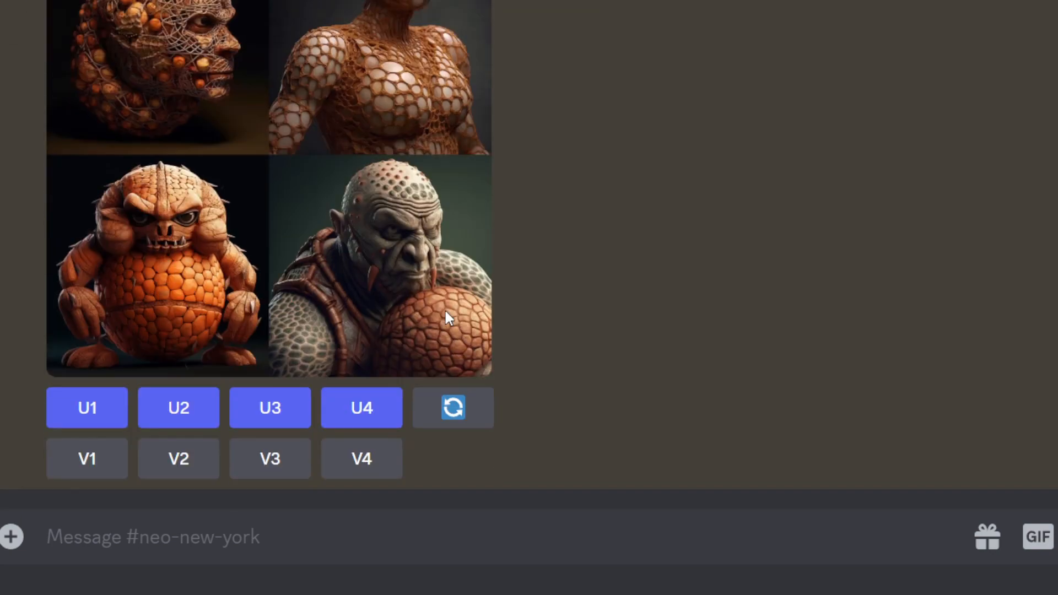
{"action": "left_click", "coordinate": [451, 394]}
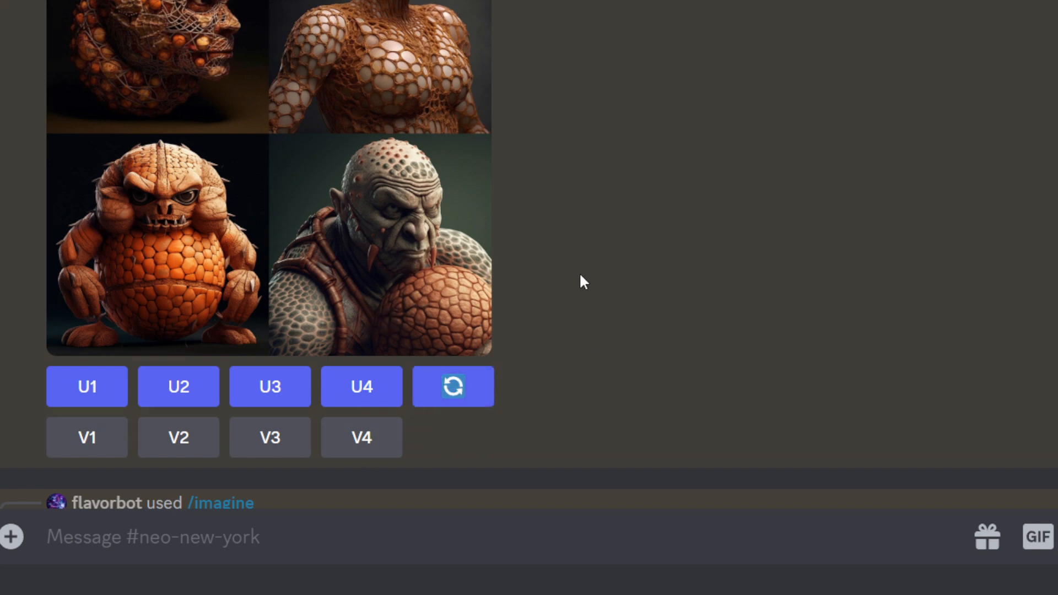
- Look through the finished and running dwarf jobs and view the basketball-headed character's images enlarged
{"action": "scroll", "coordinate": [560, 248], "scroll_direction": "up", "scroll_amount": 3}
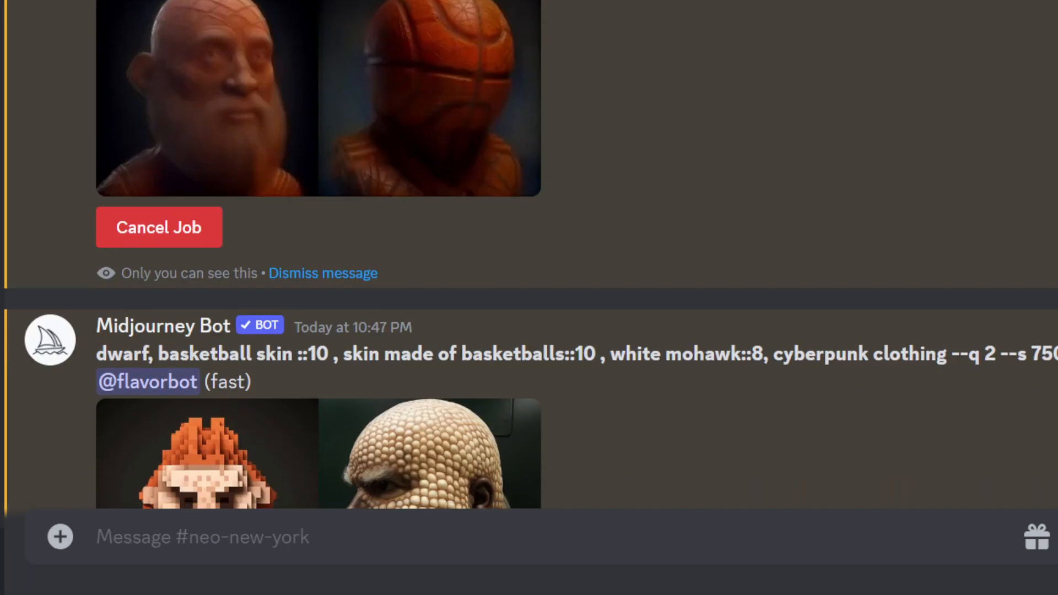
{"action": "scroll", "coordinate": [529, 248], "scroll_direction": "up", "scroll_amount": 3}
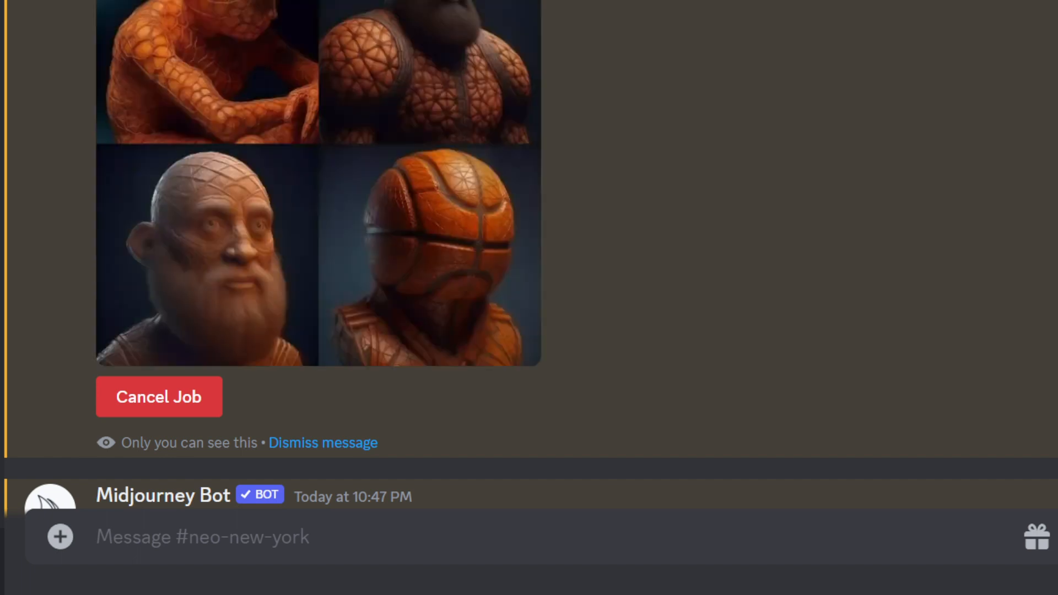
{"action": "scroll", "coordinate": [529, 248], "scroll_direction": "up", "scroll_amount": 2}
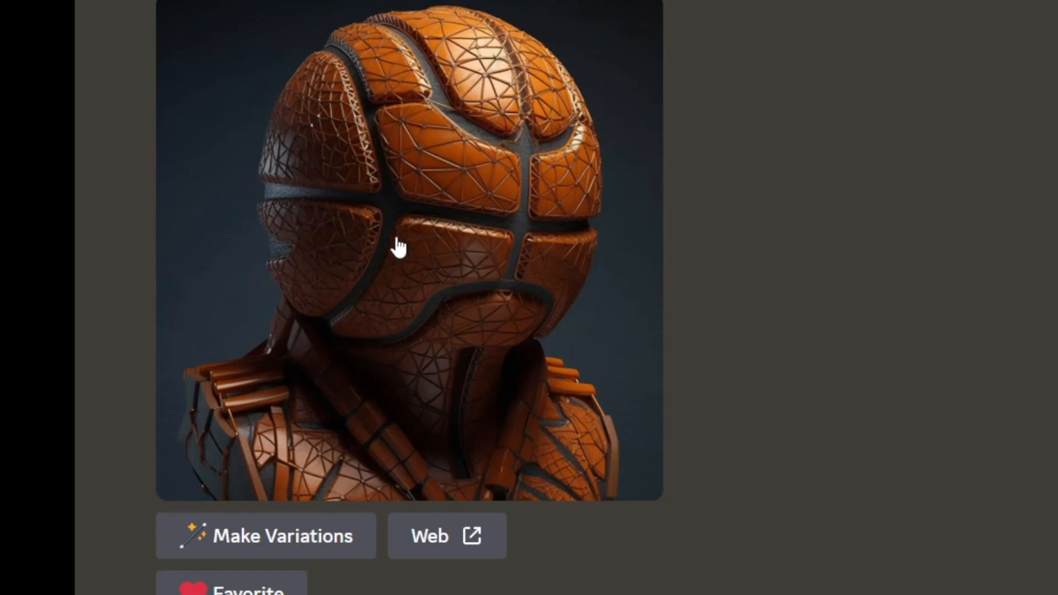
{"action": "left_click", "coordinate": [396, 243]}
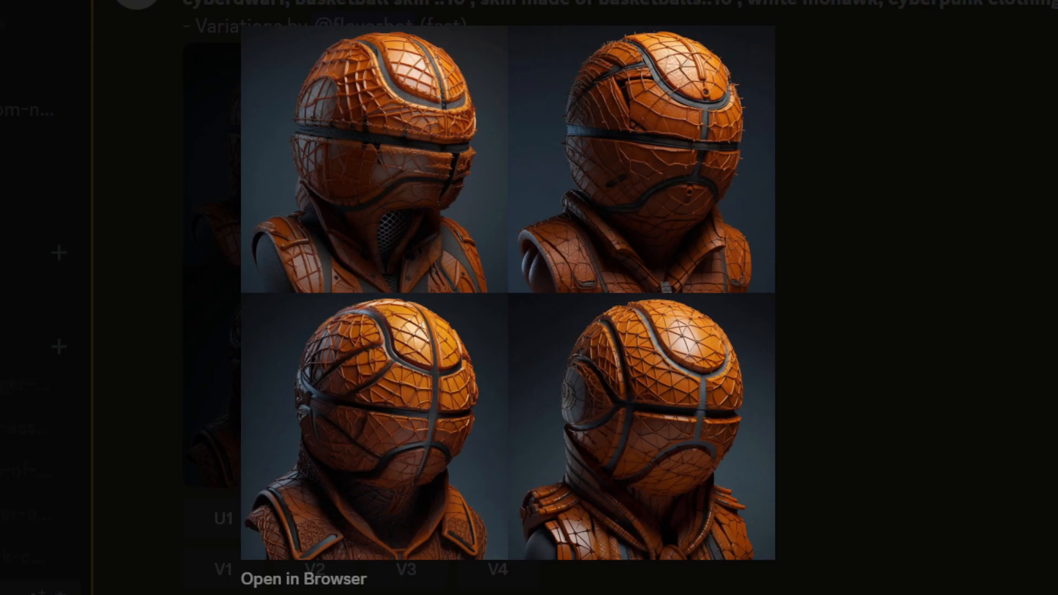
{"action": "key", "text": "Escape"}
- Upscale image 1 of the rerolled cyberdwarf grid and all four variations of the basketball-headed character
{"action": "scroll", "coordinate": [300, 304], "scroll_direction": "down", "scroll_amount": 10}
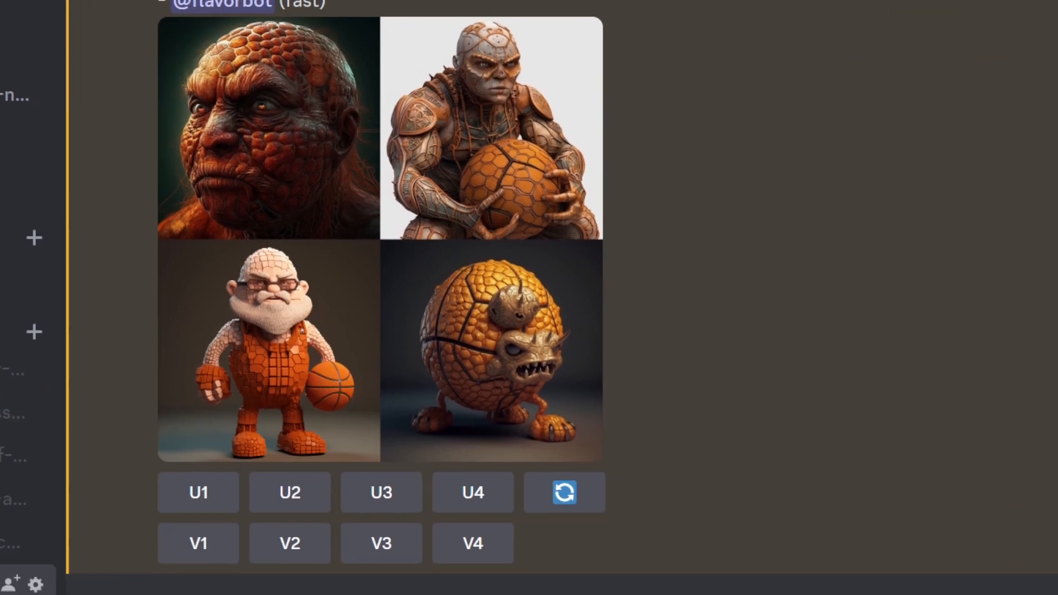
{"action": "left_click", "coordinate": [198, 492]}
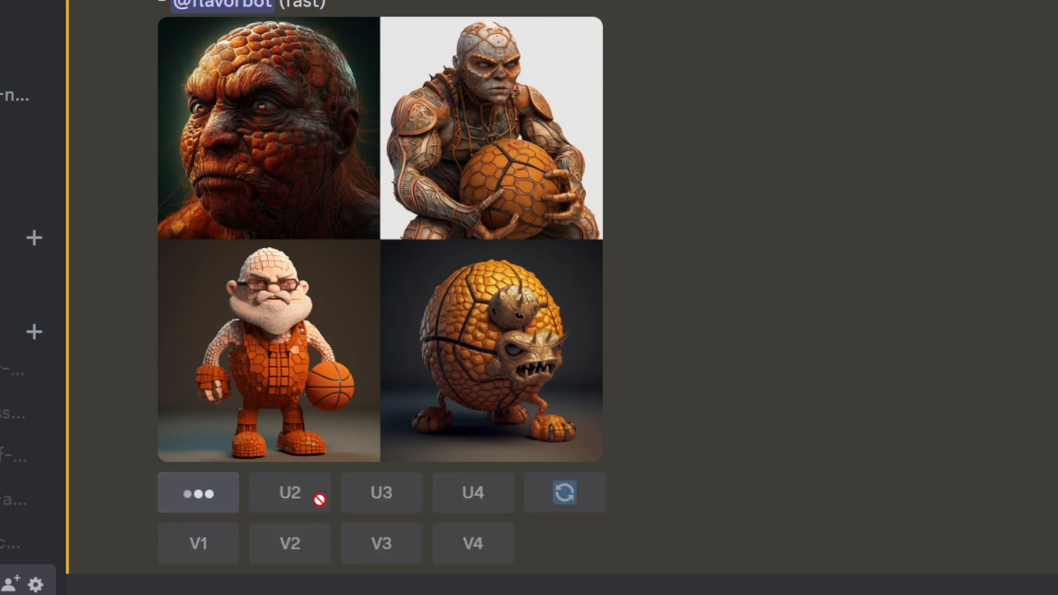
{"action": "scroll", "coordinate": [271, 248], "scroll_direction": "up", "scroll_amount": 5}
{"action": "scroll", "coordinate": [312, 310], "scroll_direction": "down", "scroll_amount": 10}
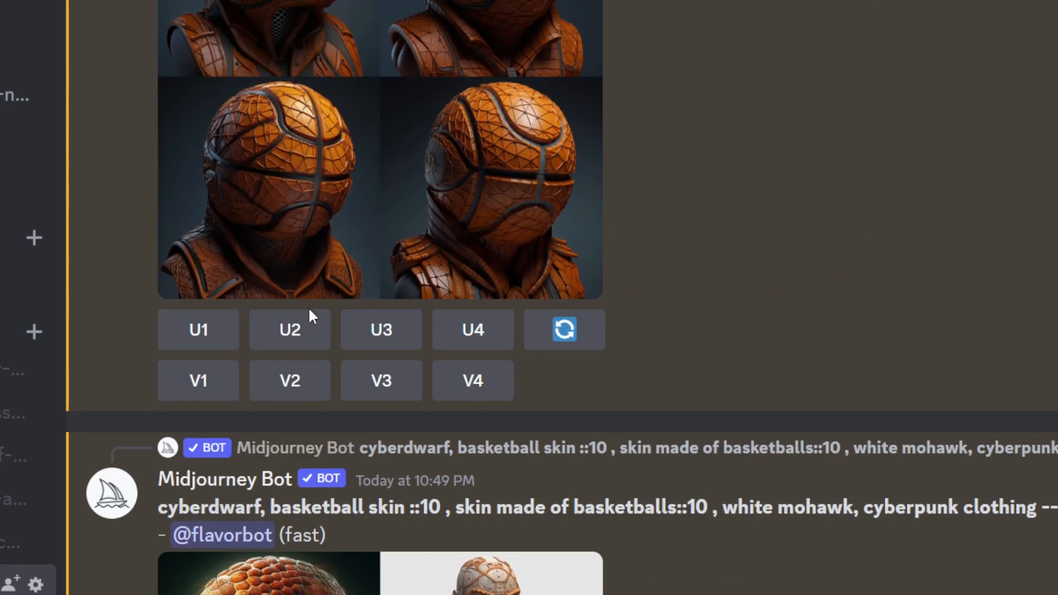
{"action": "left_click", "coordinate": [370, 428]}
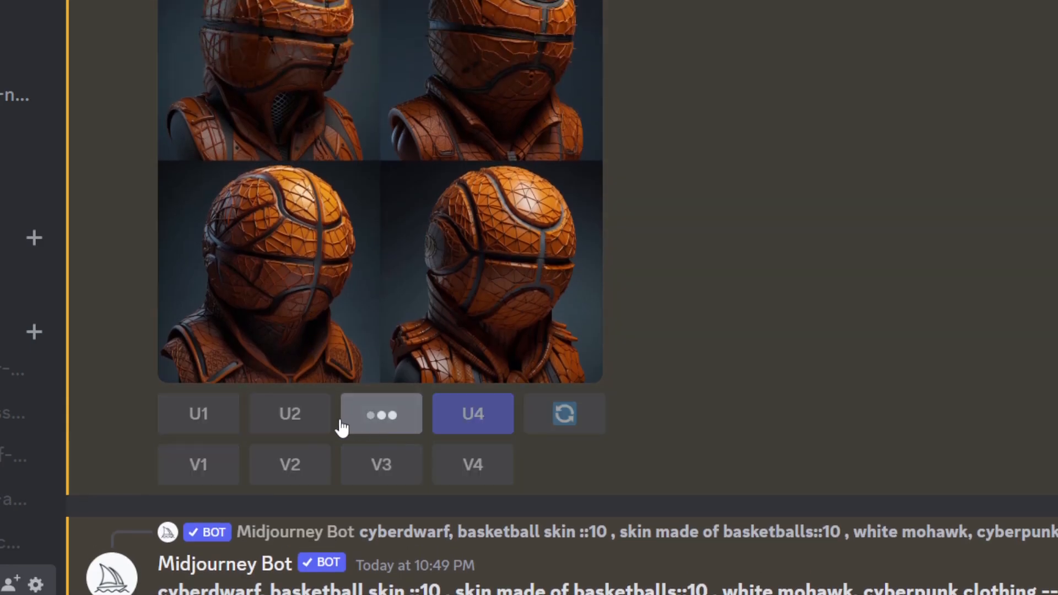
{"action": "left_click", "coordinate": [267, 424]}
{"action": "left_click", "coordinate": [198, 421]}
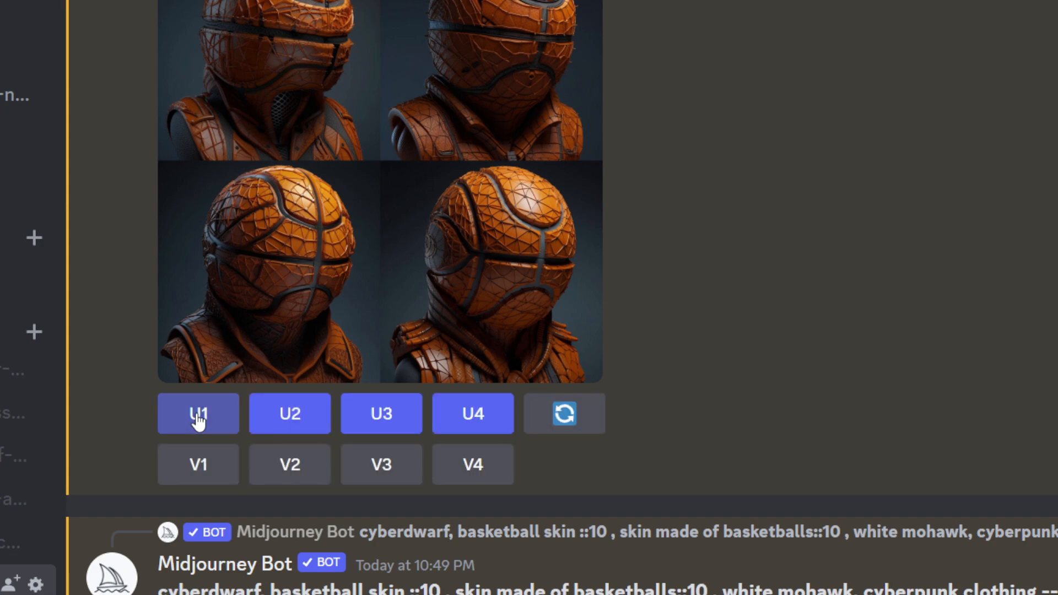
- Review the upscaled scaly dwarf face and the upscaled basketball-helmet portraits
{"action": "scroll", "coordinate": [523, 281], "scroll_direction": "down", "scroll_amount": 15}
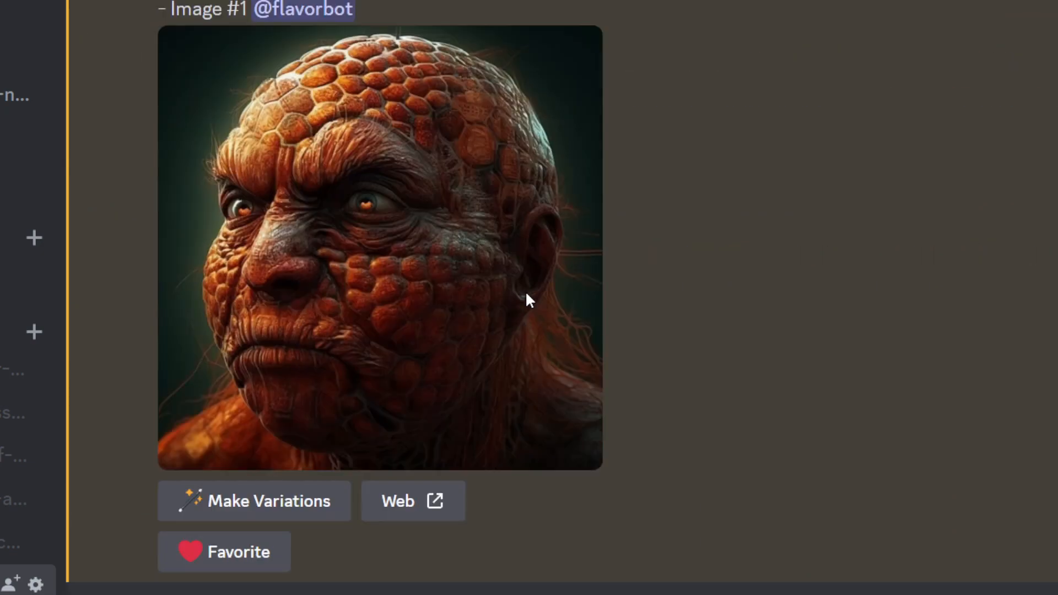
{"action": "scroll", "coordinate": [526, 293], "scroll_direction": "down", "scroll_amount": 8}
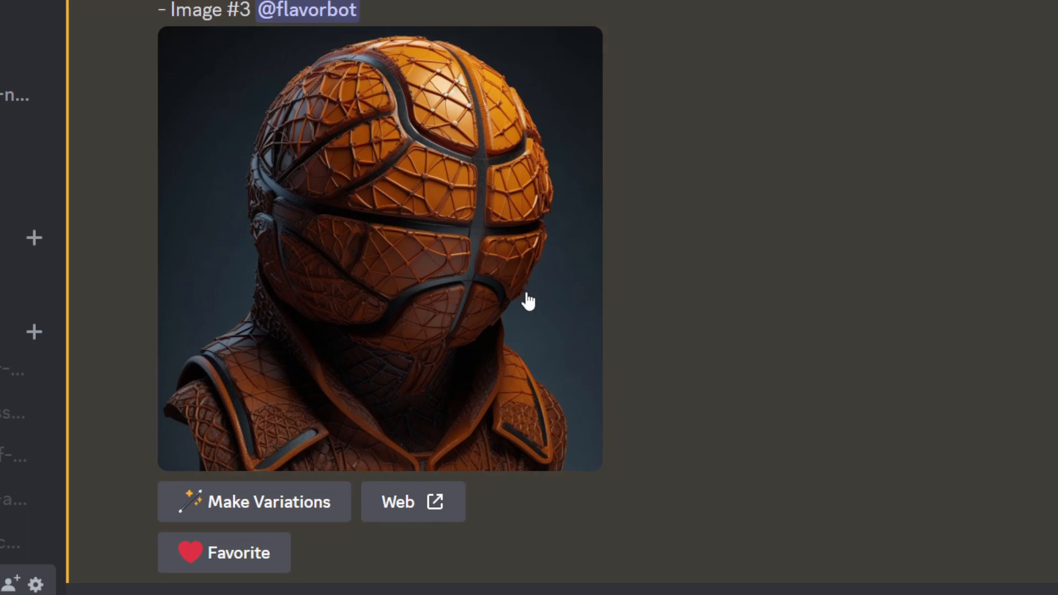
{"action": "scroll", "coordinate": [528, 301], "scroll_direction": "up", "scroll_amount": 10}
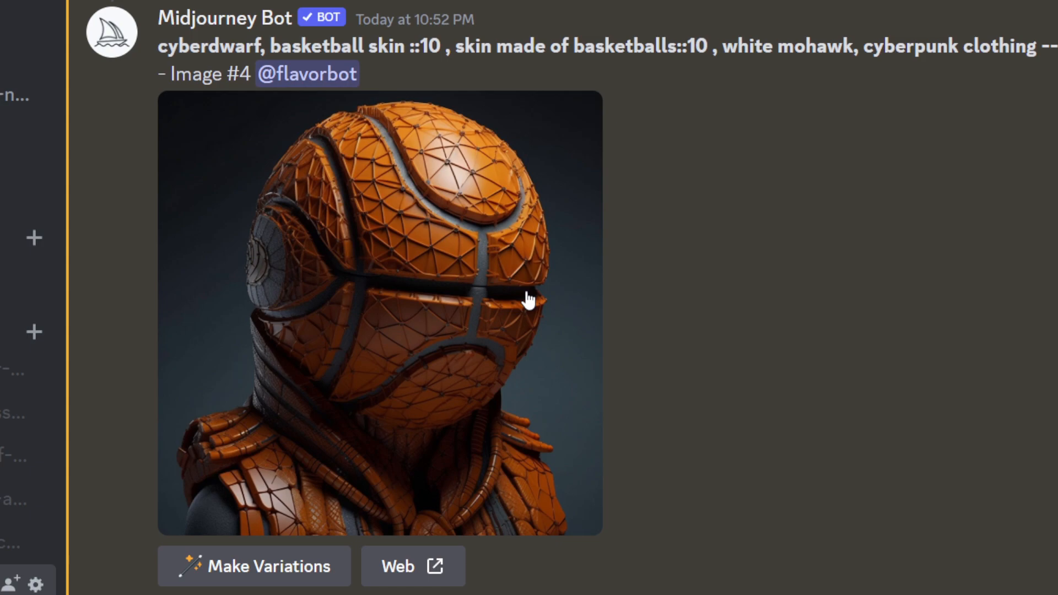
{"action": "left_click", "coordinate": [462, 287]}
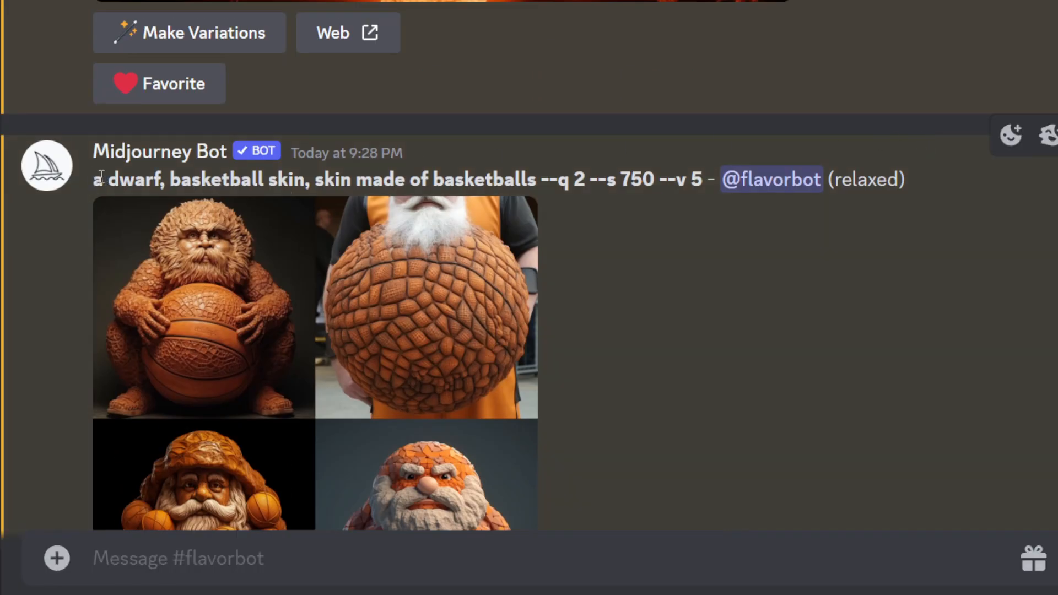
- Highlight the wording "dwarf, basketball skin, skin made of basketballs" in the prompt without weights
{"action": "left_click_drag", "start_coordinate": [111, 178], "coordinate": [504, 185]}
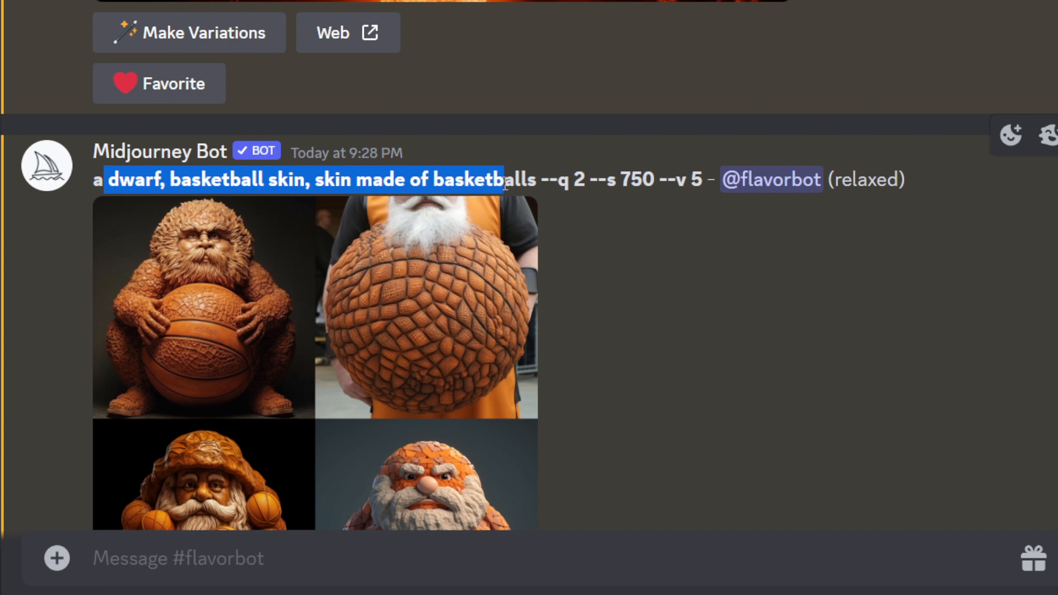
{"action": "left_click", "coordinate": [136, 182]}
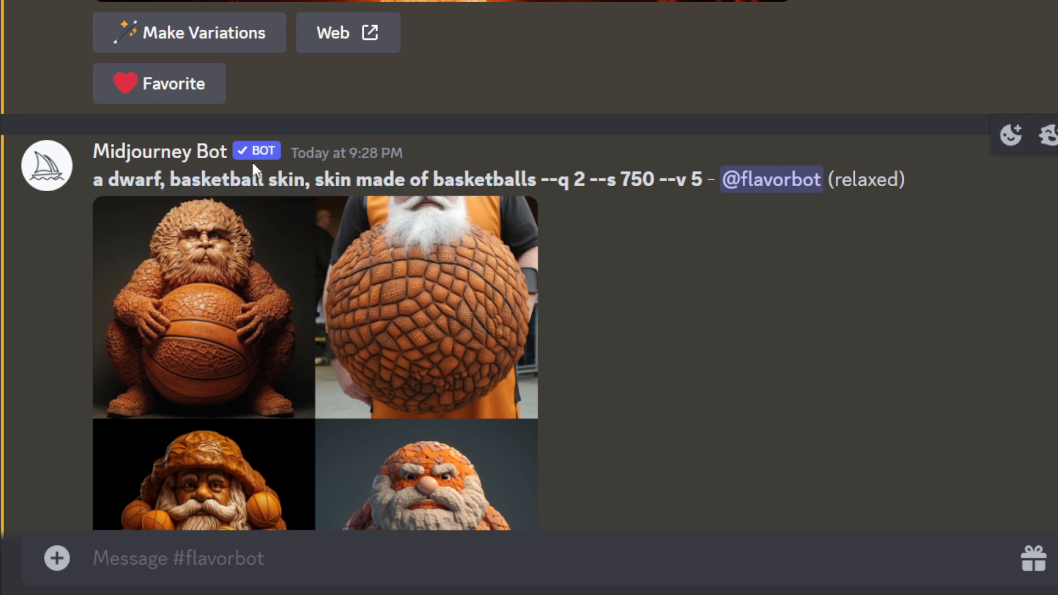
{"action": "left_click_drag", "start_coordinate": [315, 179], "coordinate": [473, 180]}
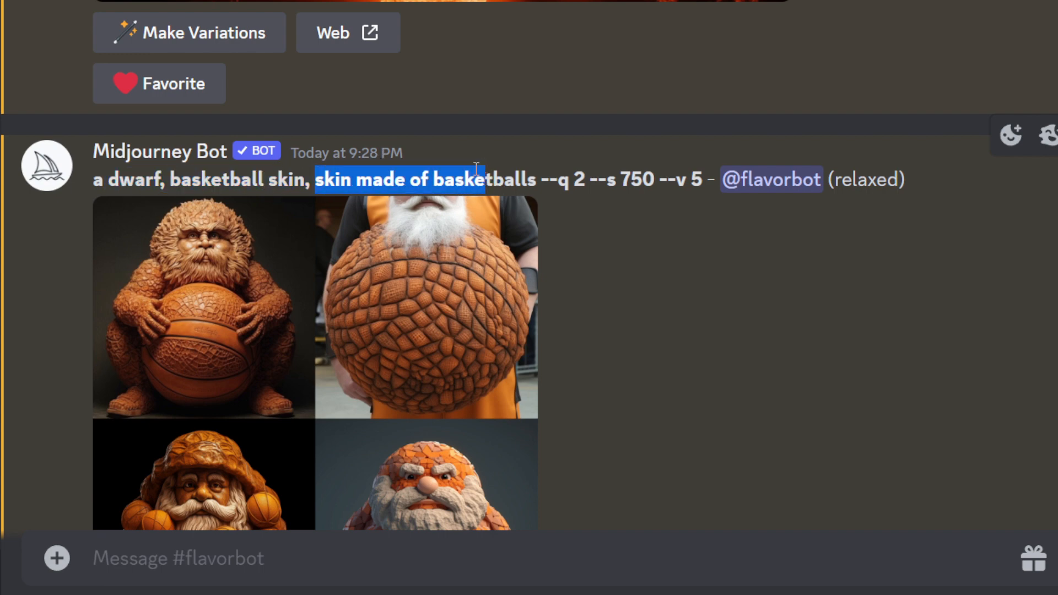
- View the four variations of the bearded dwarf holding a basketball enlarged, and close the preview
{"action": "scroll", "coordinate": [243, 246], "scroll_direction": "down", "scroll_amount": 3}
{"action": "left_click", "coordinate": [213, 174]}
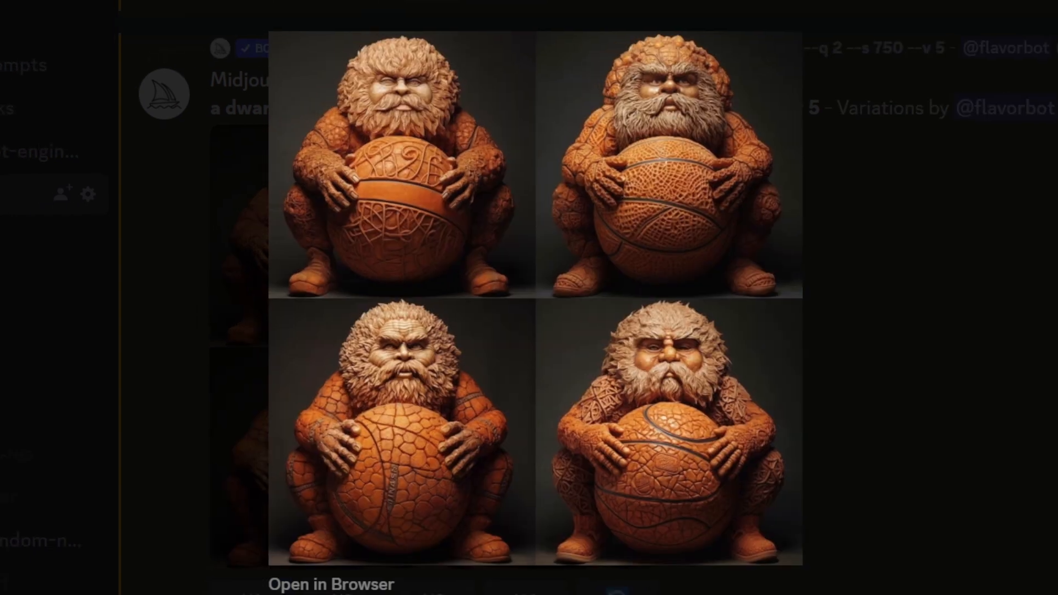
{"action": "left_click", "coordinate": [864, 319]}
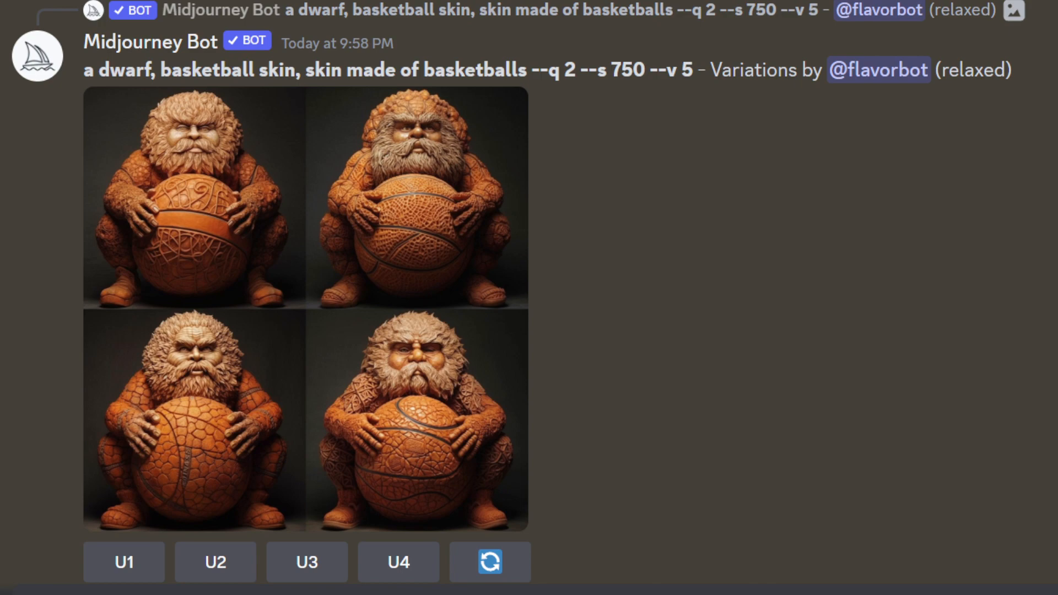
- Examine the bearded basketball-head variations and the upscaled image #4 from the weighted dwarf prompt
{"action": "scroll", "coordinate": [529, 297], "scroll_direction": "down", "scroll_amount": 13}
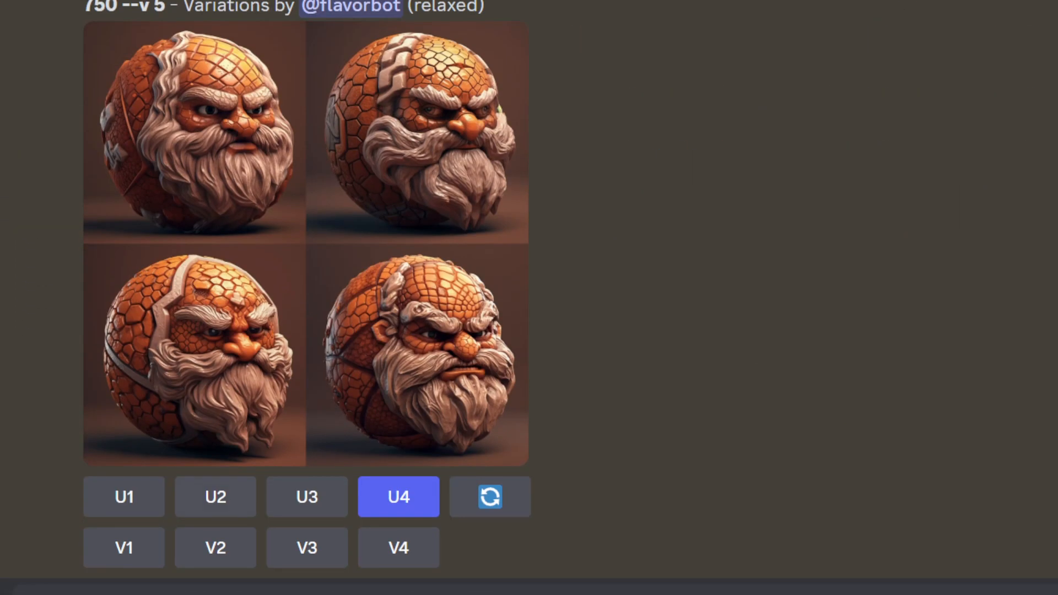
{"action": "scroll", "coordinate": [396, 303], "scroll_direction": "down", "scroll_amount": 12}
{"action": "scroll", "coordinate": [330, 298], "scroll_direction": "up", "scroll_amount": 1}
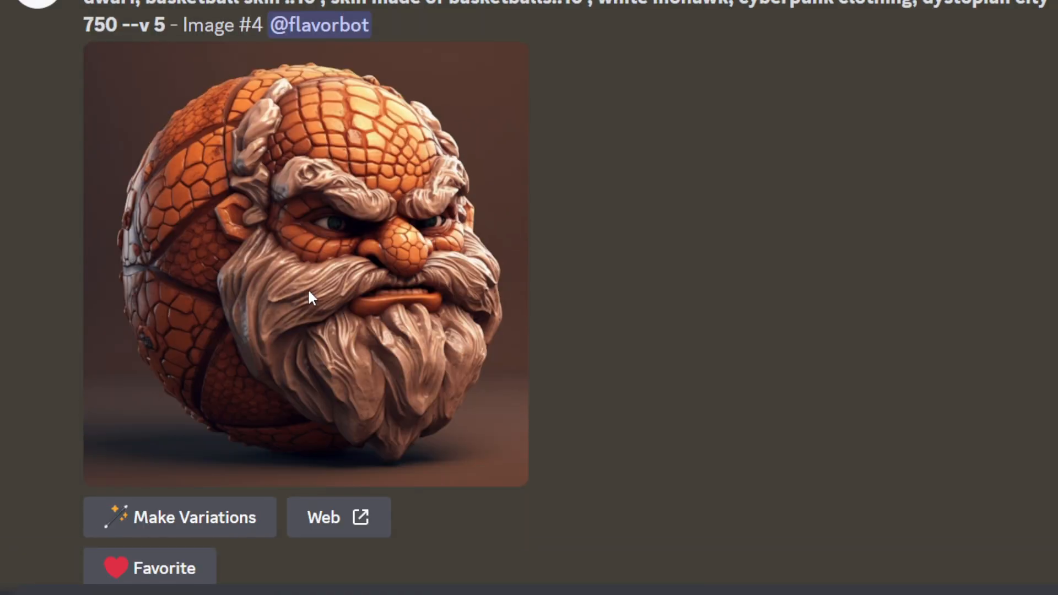
{"action": "scroll", "coordinate": [343, 320], "scroll_direction": "up", "scroll_amount": 2}
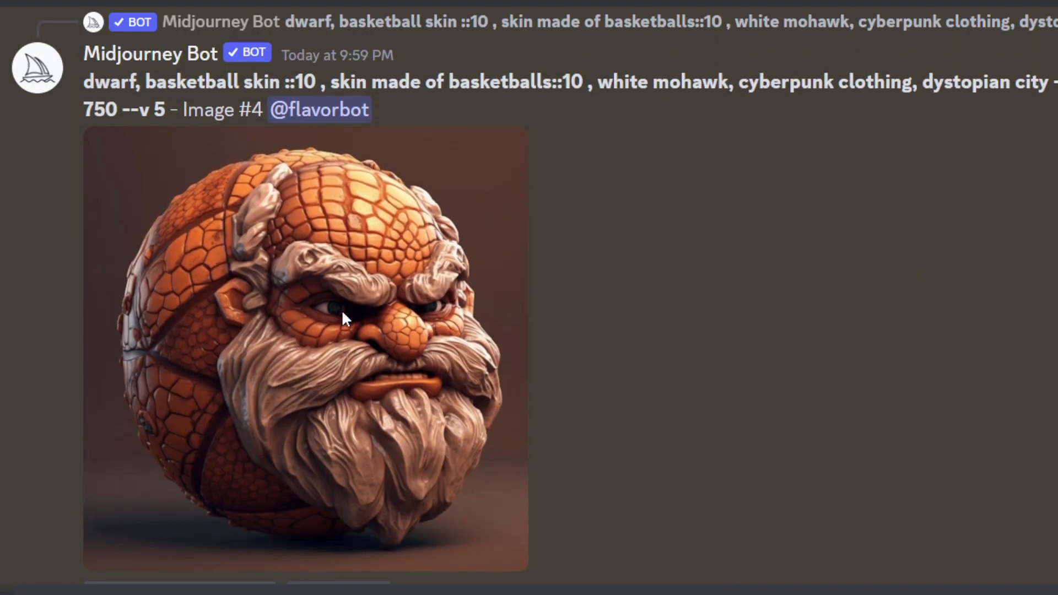
{"action": "scroll", "coordinate": [343, 320], "scroll_direction": "down", "scroll_amount": 2}
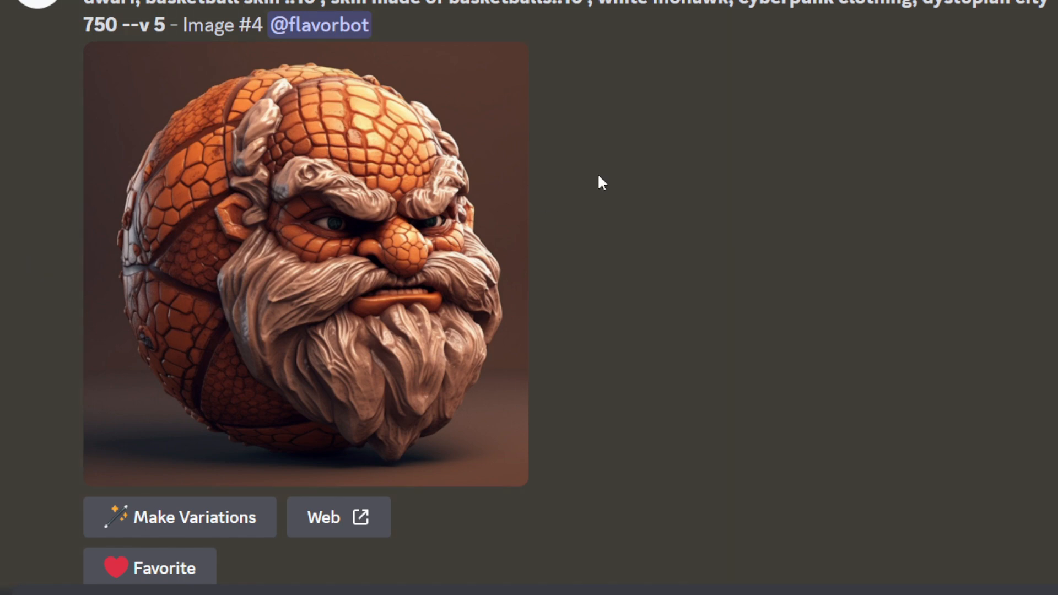
- Highlight "dwarf, basketball skin ::10" in the prompt above the upscaled bearded basketball head
{"action": "left_click_drag", "start_coordinate": [95, 4], "coordinate": [329, 5]}
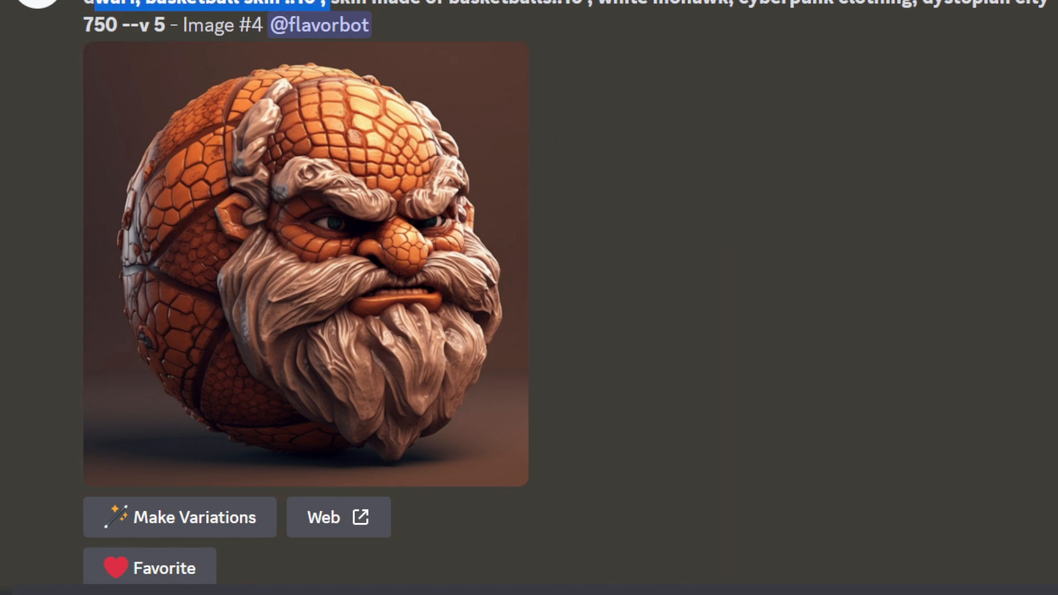
{"action": "left_click", "coordinate": [161, 6]}
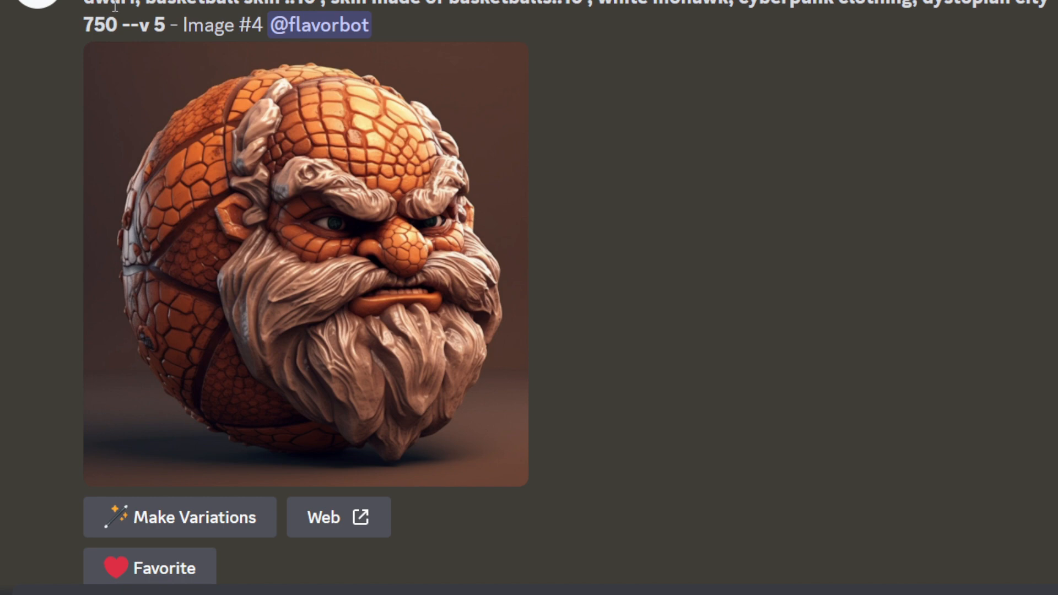
{"action": "scroll", "coordinate": [233, 52], "scroll_direction": "up", "scroll_amount": 2}
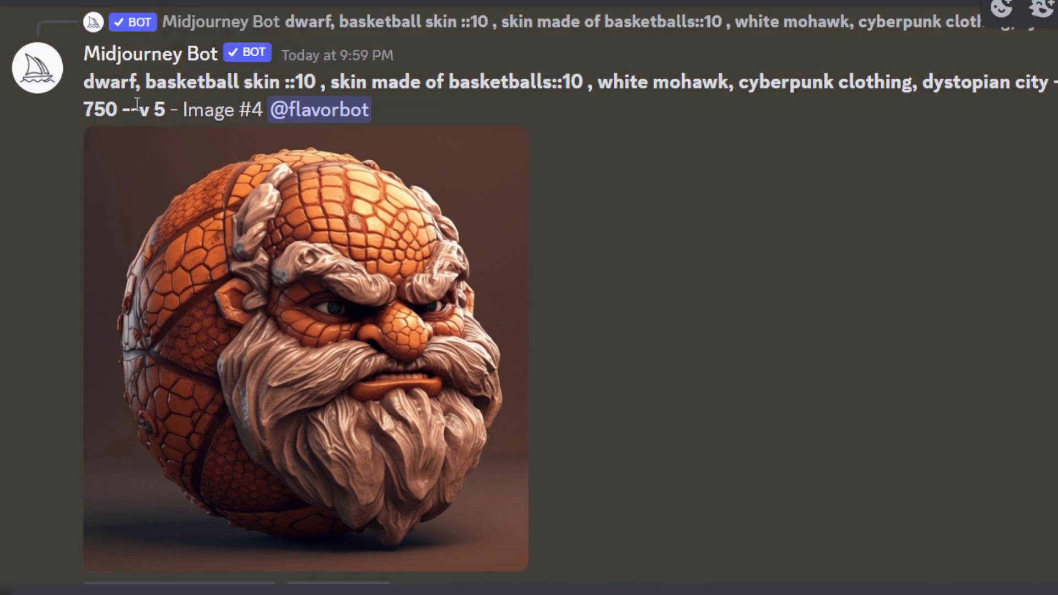
{"action": "left_click_drag", "start_coordinate": [90, 95], "coordinate": [346, 77]}
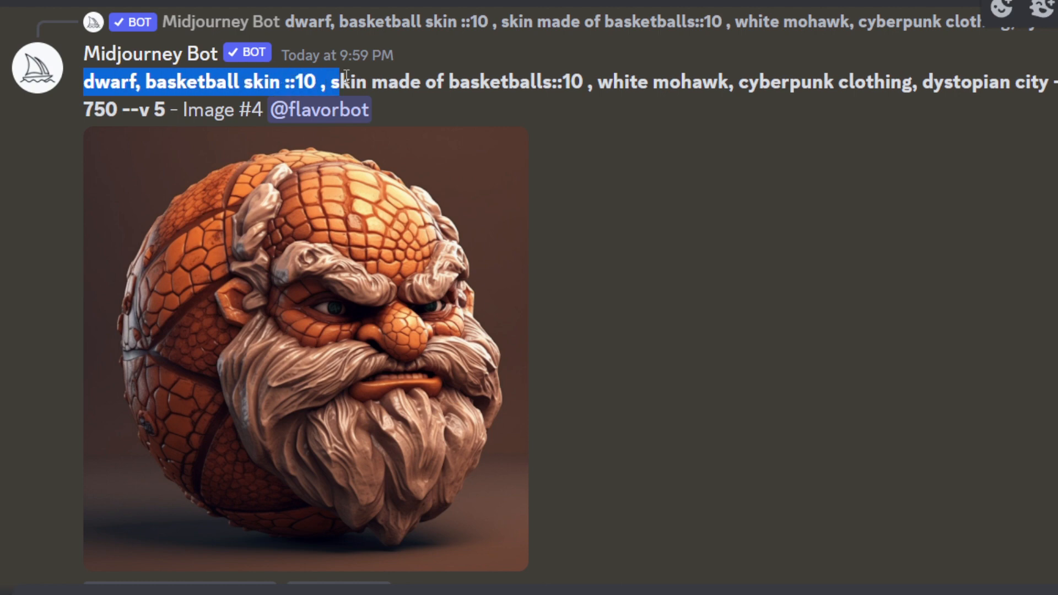
- Highlight the weighted basketball-skin wording in the prompt above upscaled image #4, and clear the selection
{"action": "left_click", "coordinate": [448, 86]}
{"action": "left_click_drag", "start_coordinate": [237, 76], "coordinate": [761, 83]}
{"action": "left_click", "coordinate": [278, 75]}
{"action": "left_click", "coordinate": [576, 90]}
{"action": "left_click", "coordinate": [829, 111]}
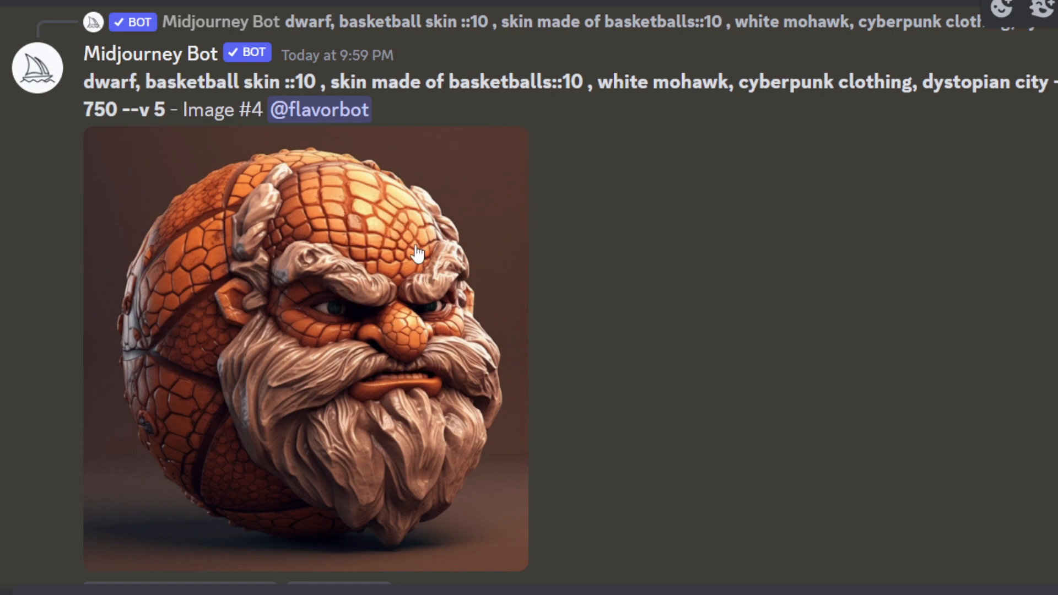
- View the upscaled image #2 of the bearded basketball head enlarged, and close the preview
{"action": "scroll", "coordinate": [355, 318], "scroll_direction": "down", "scroll_amount": 10}
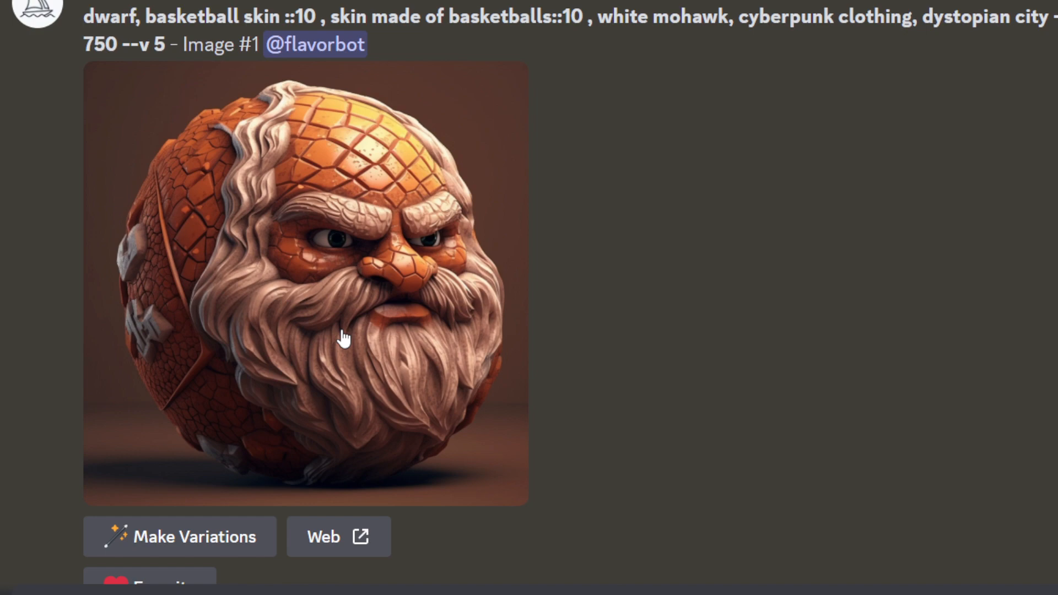
{"action": "scroll", "coordinate": [342, 336], "scroll_direction": "down", "scroll_amount": 10}
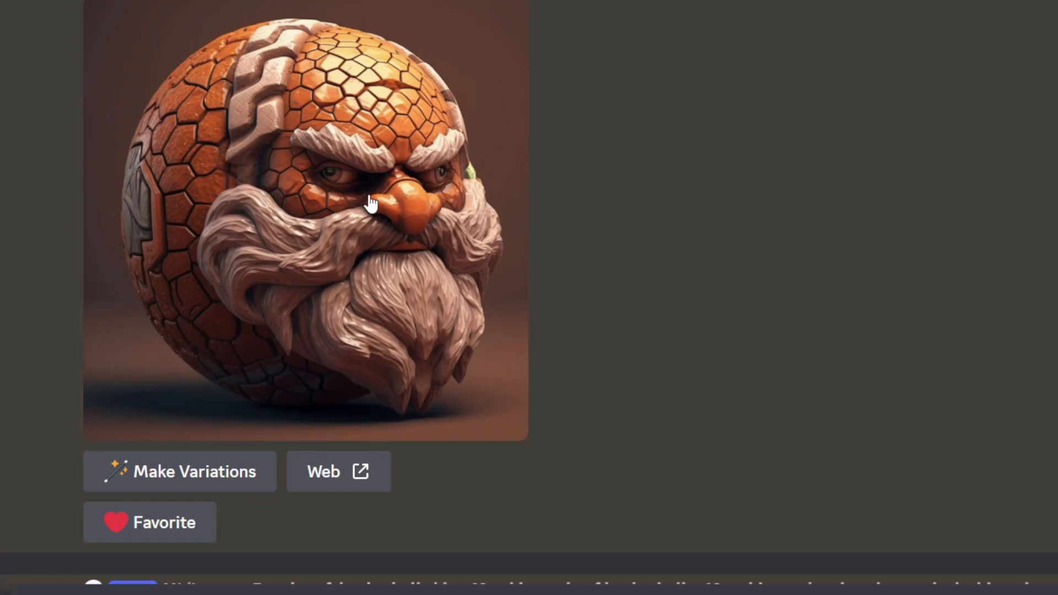
{"action": "left_click", "coordinate": [365, 236]}
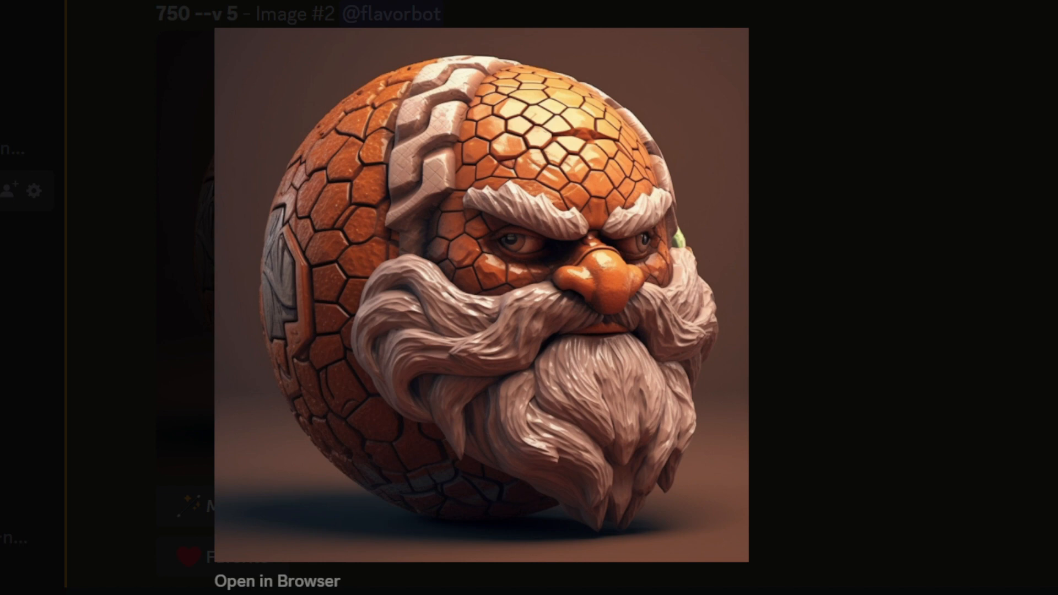
{"action": "key", "text": "Escape"}
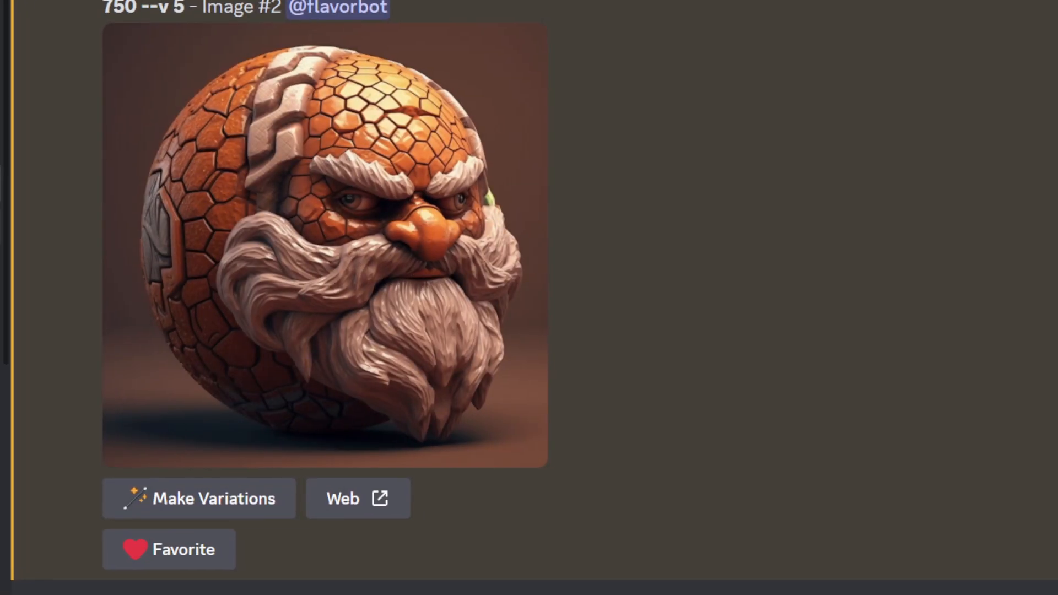
- Highlight "::10 , skin made of basketballs::10 ," in the prompt above upscaled image #2
{"action": "scroll", "coordinate": [529, 297], "scroll_direction": "up", "scroll_amount": 2}
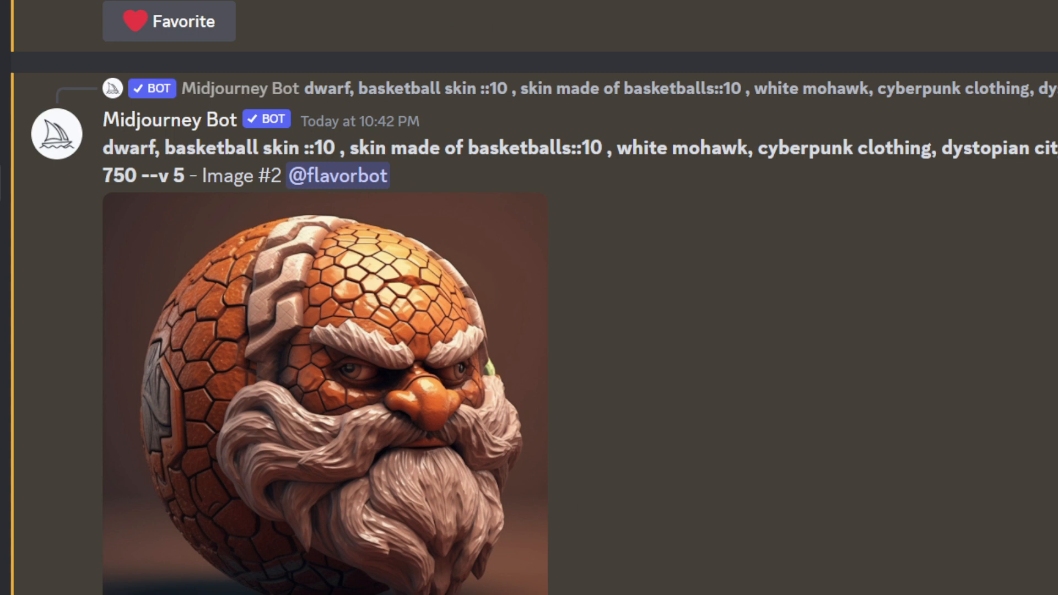
{"action": "left_click_drag", "start_coordinate": [288, 148], "coordinate": [622, 148]}
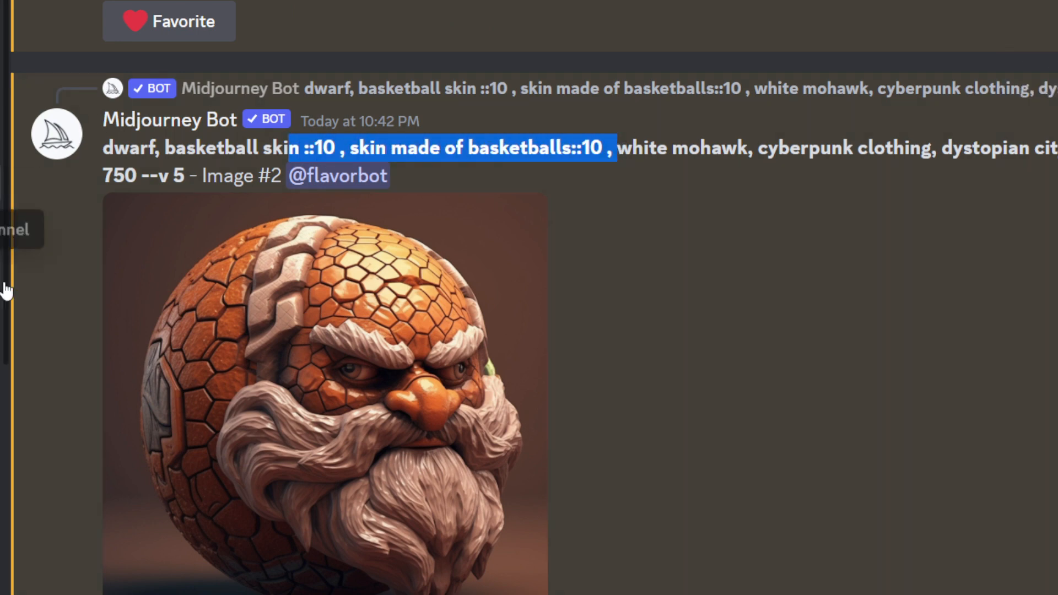
- Highlight the full weighted dwarf prompt above upscaled image #1, clear the selection, and view the image
{"action": "scroll", "coordinate": [244, 284], "scroll_direction": "down", "scroll_amount": 3}
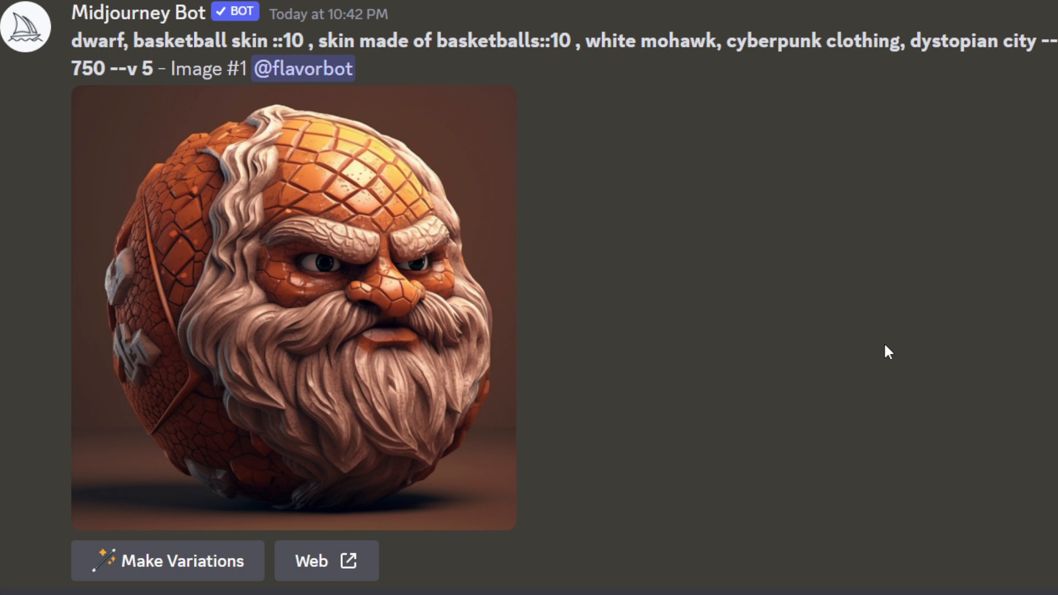
{"action": "scroll", "coordinate": [534, 321], "scroll_direction": "up", "scroll_amount": 2}
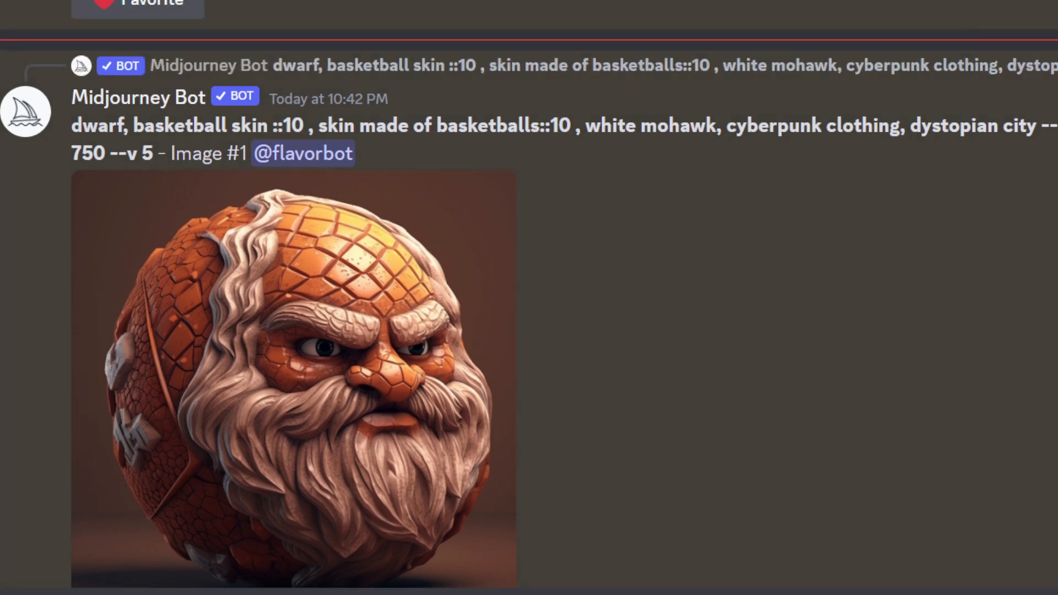
{"action": "left_click_drag", "start_coordinate": [83, 126], "coordinate": [628, 158]}
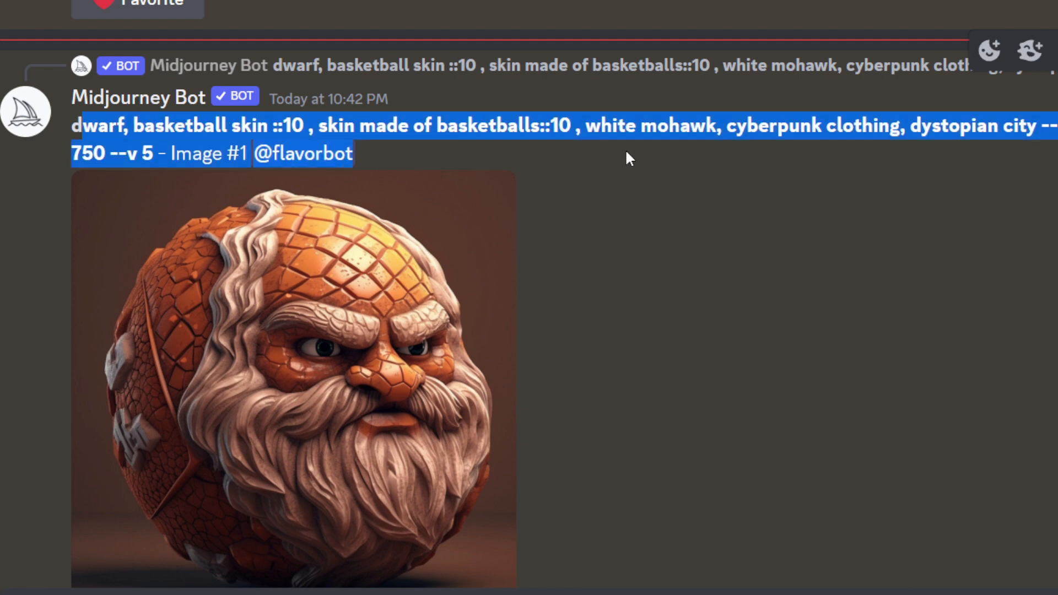
{"action": "left_click", "coordinate": [736, 193]}
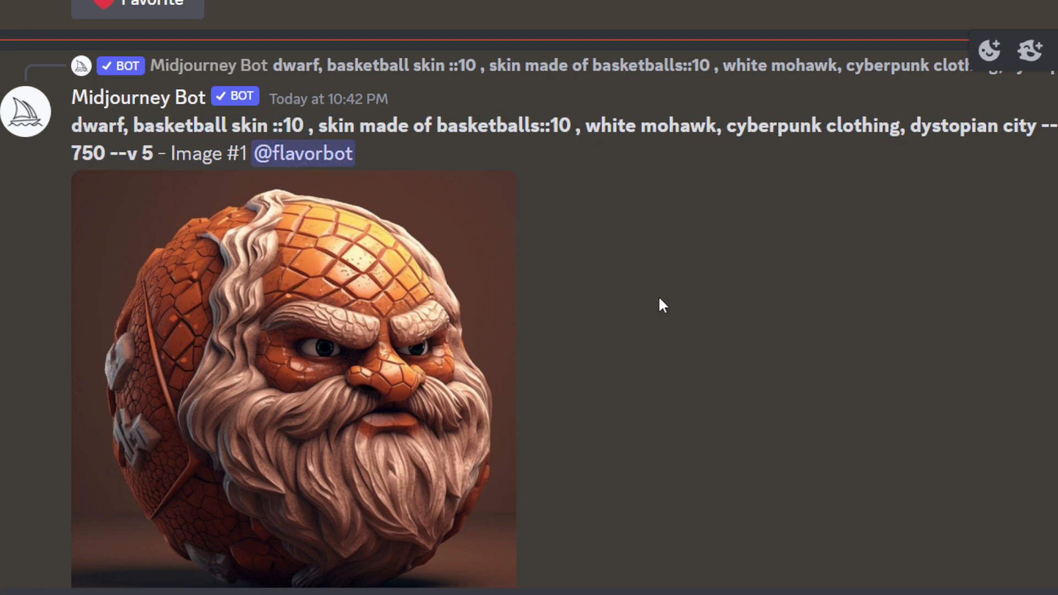
{"action": "scroll", "coordinate": [654, 298], "scroll_direction": "down", "scroll_amount": 2}
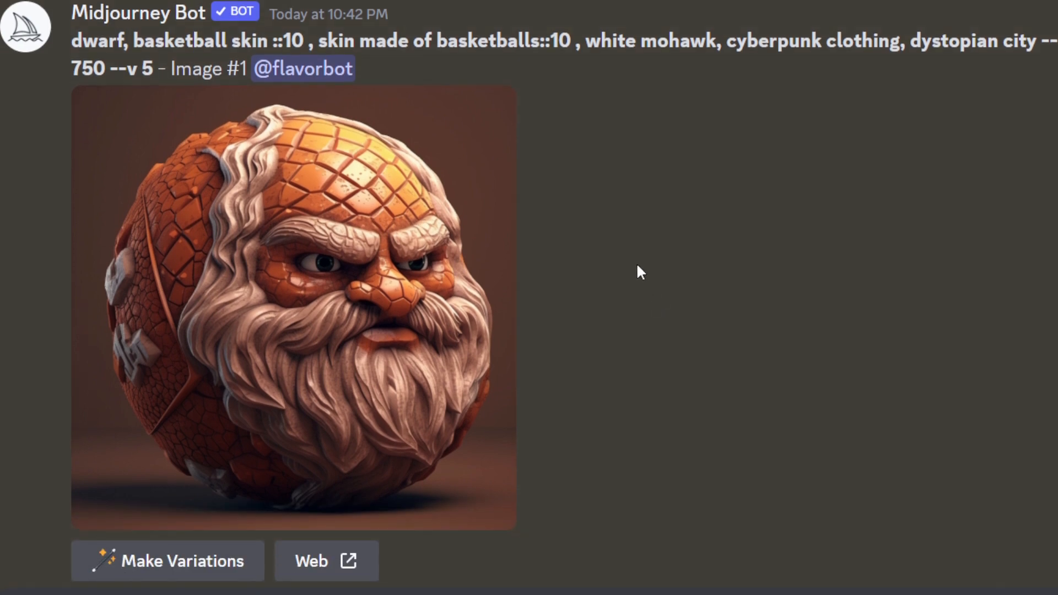